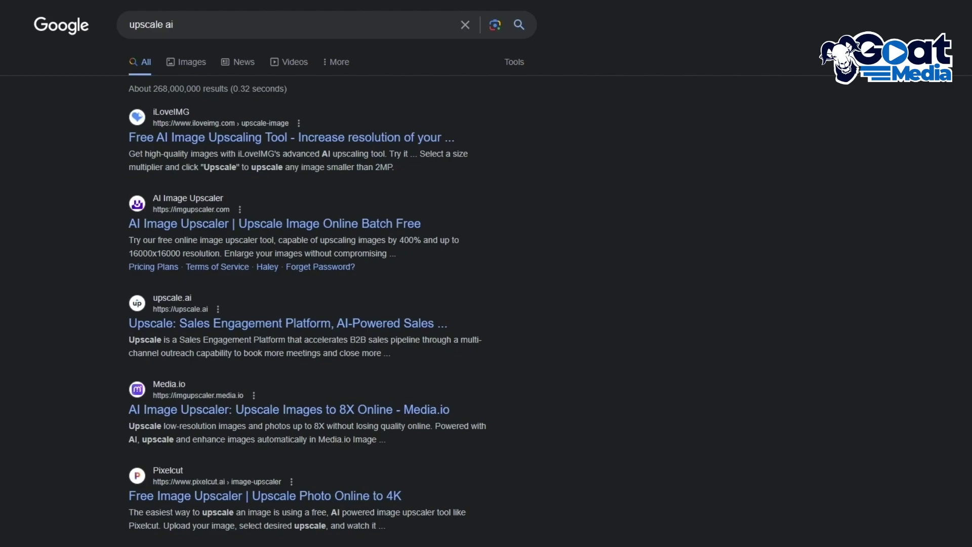
Replace the 'upscale ai' Google query with 'hitpaw ai' and run the search.
left_click_drag(279, 32, 121, 35)
type("hitpaw ")
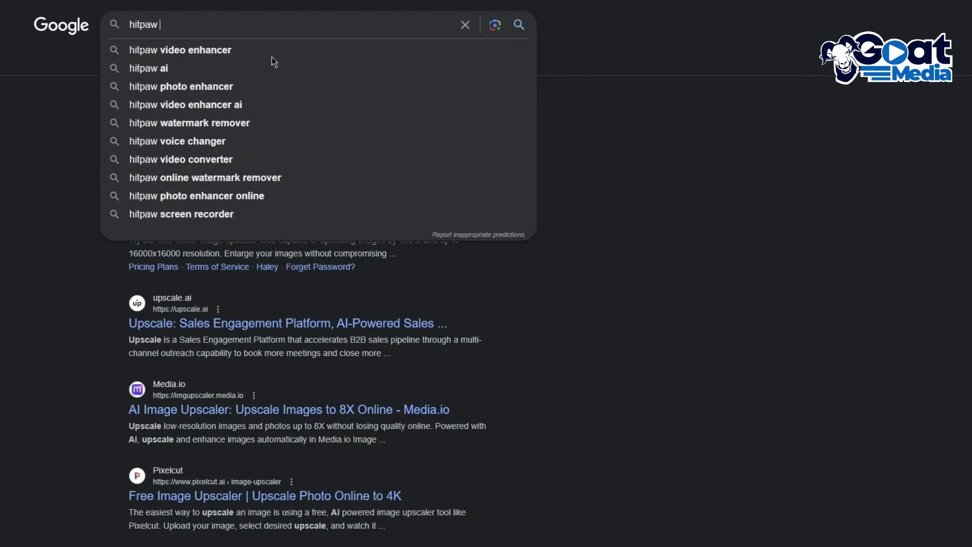
type("ai")
key("Return")
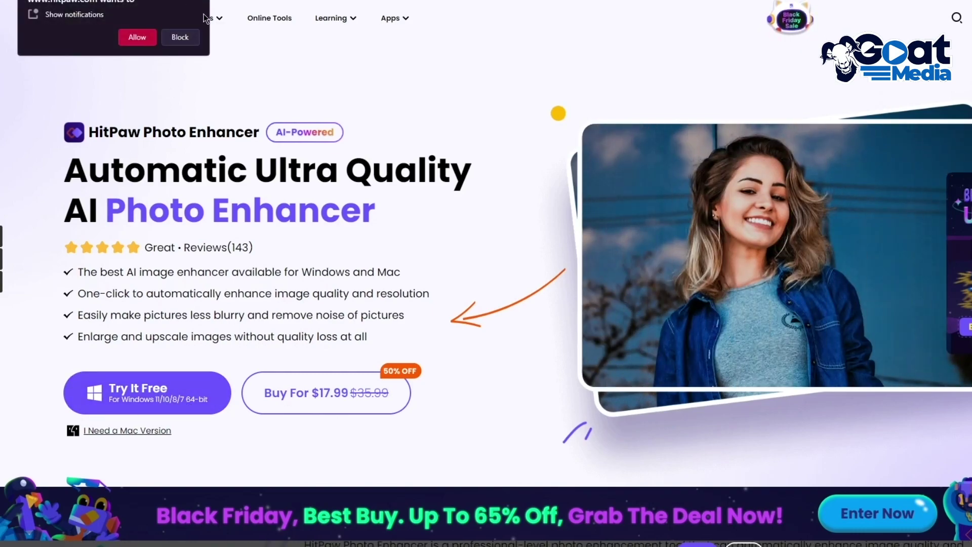
Block the notification prompt and scroll to the 'Enlarge Image Unlimitedly and Losslessly' demo.
left_click(169, 65)
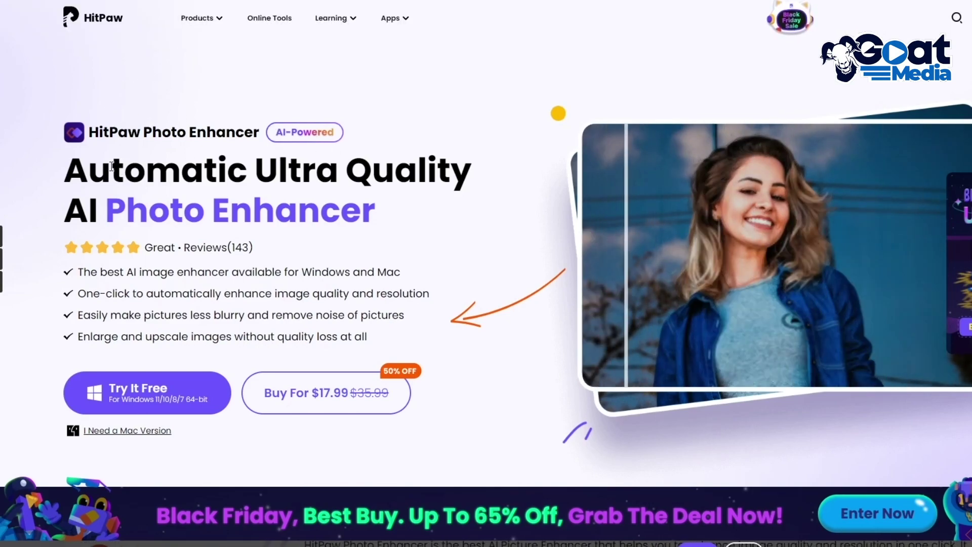
left_click_drag(112, 166, 437, 208)
left_click(437, 207)
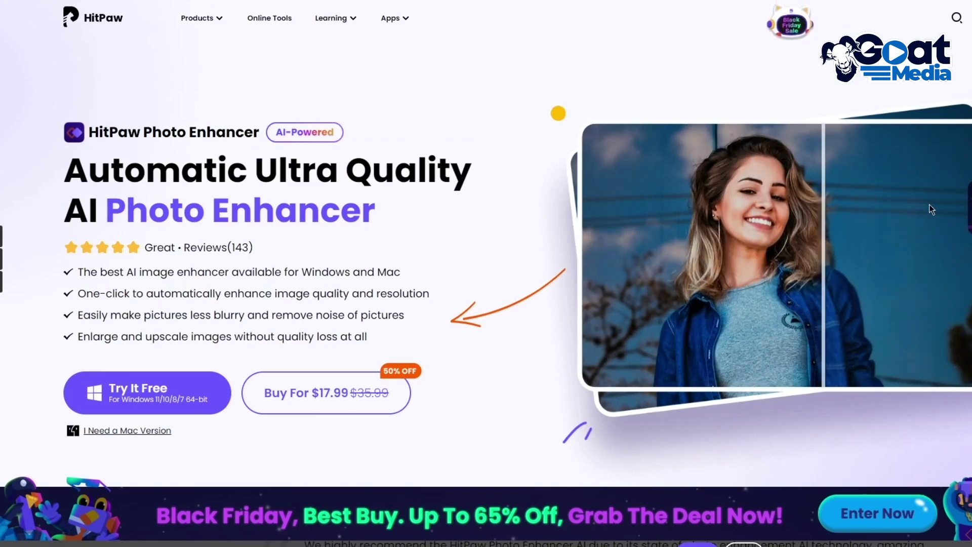
scroll(413, 260, "down", 5)
scroll(266, 197, "down", 5)
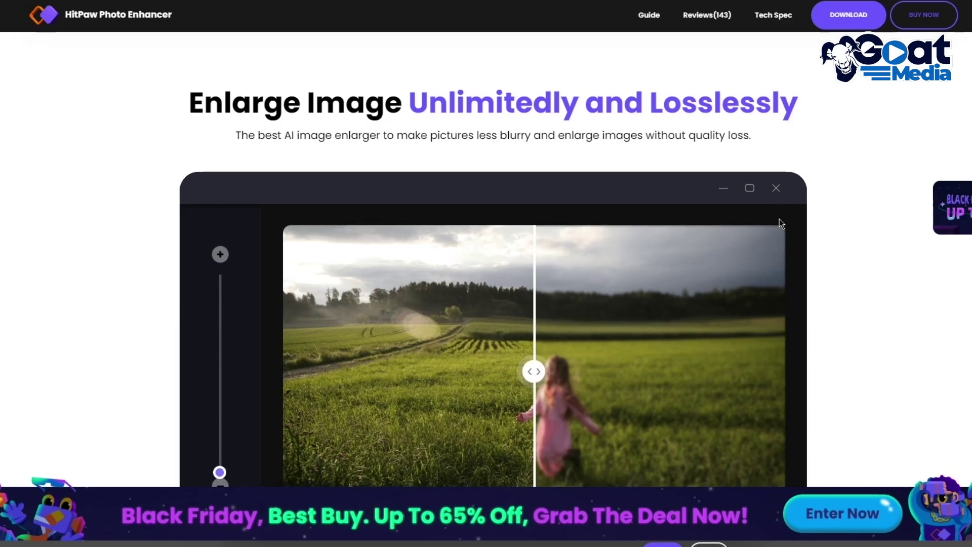
Zoom into the field demo photo with its slider, then scroll to 'Enhance Image in Any Case'.
scroll(716, 145, "down", 3)
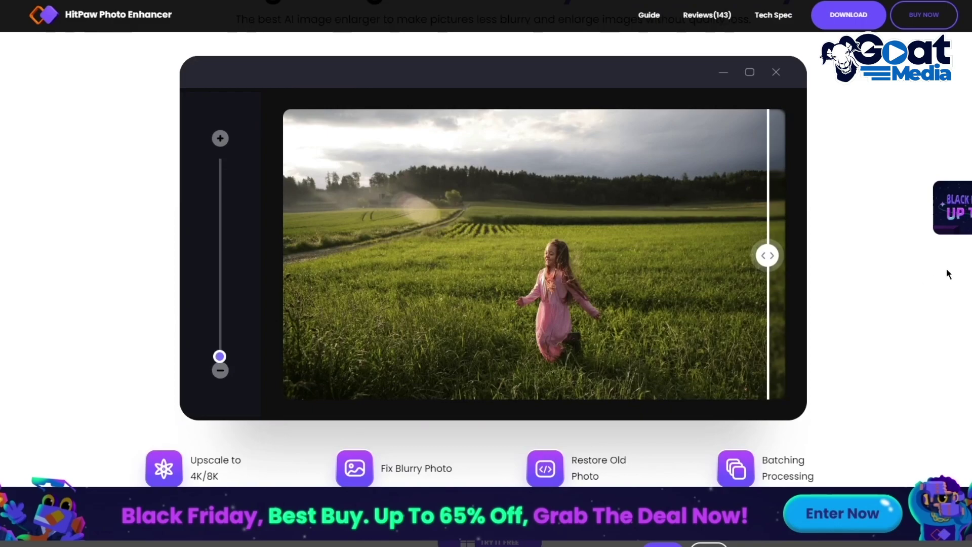
scroll(912, 294, "down", 4)
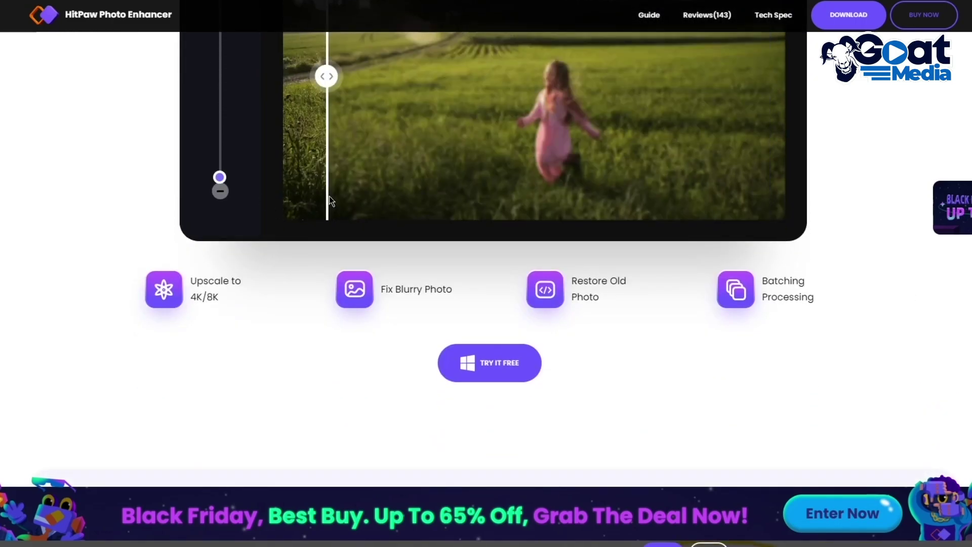
scroll(167, 252, "up", 4)
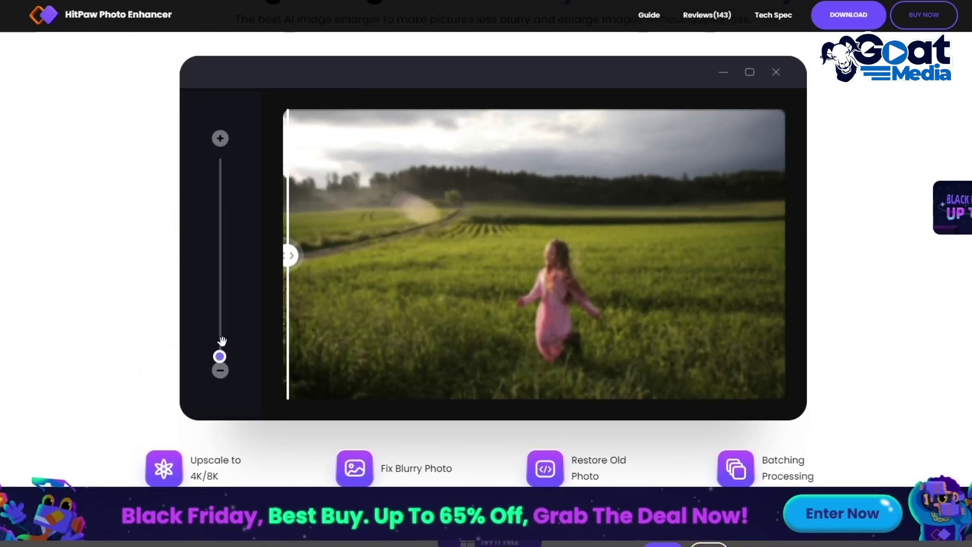
left_click_drag(223, 356, 225, 134)
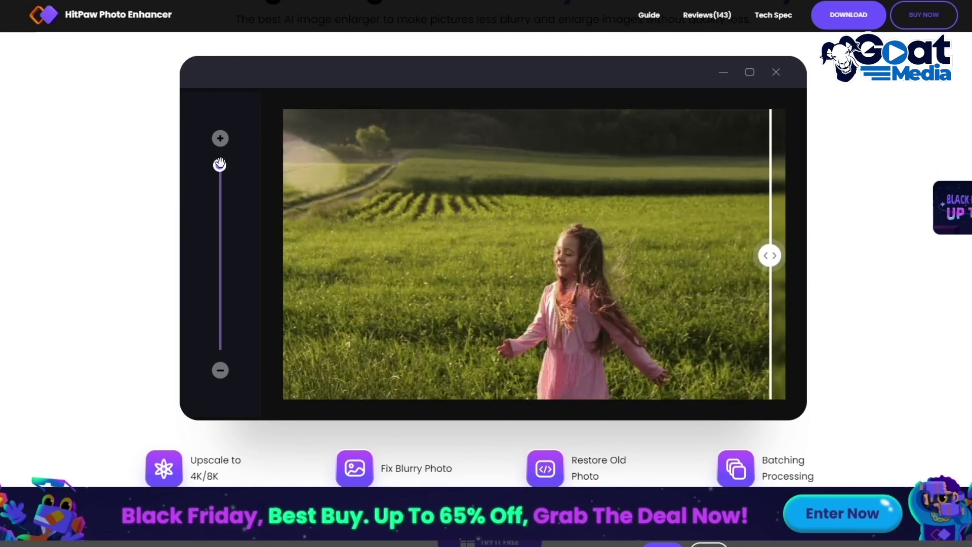
left_click_drag(220, 163, 232, 87)
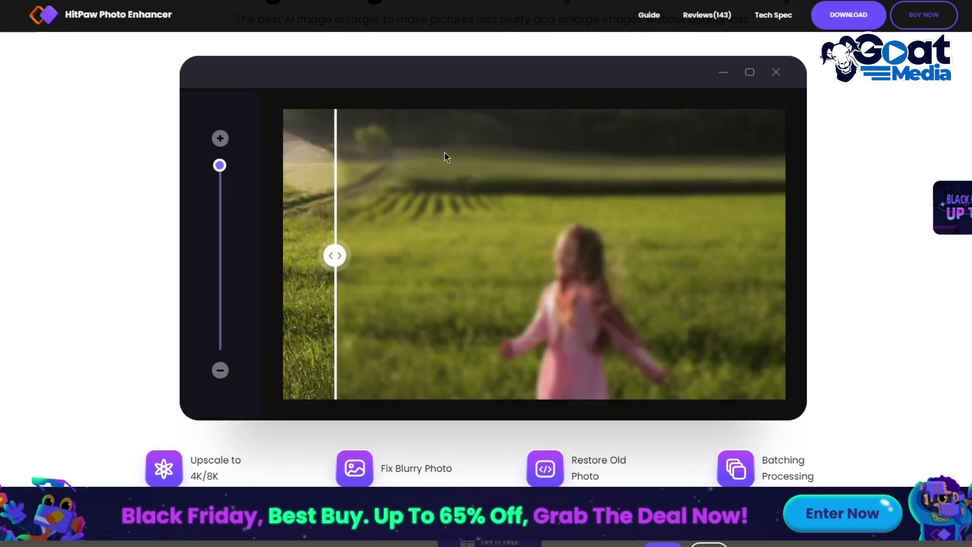
scroll(947, 315, "down", 15)
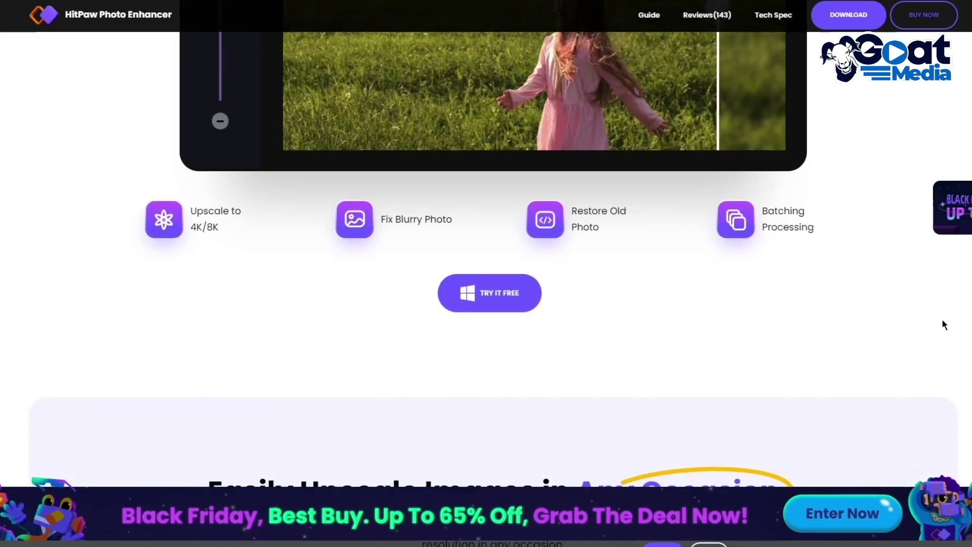
scroll(694, 280, "up", 1)
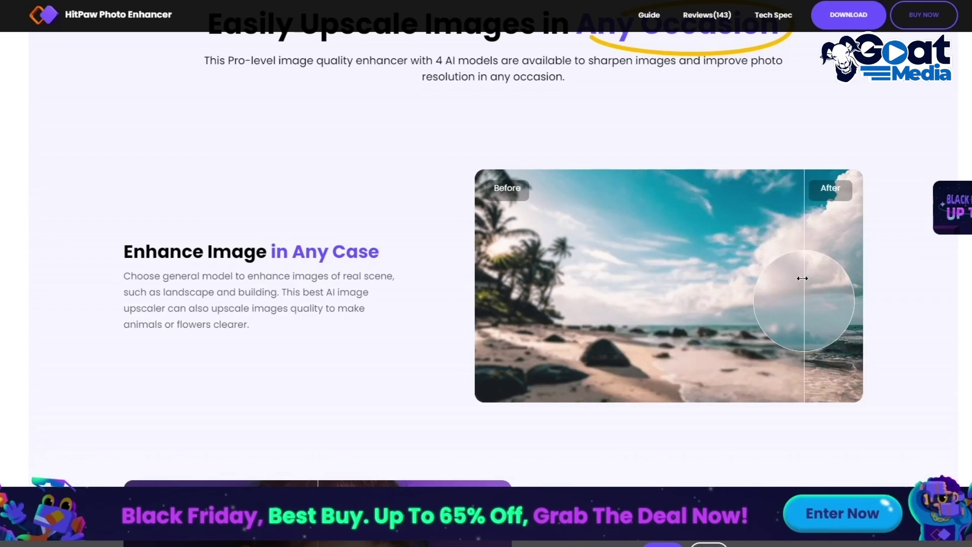
Scroll down to the face-retouch section, then back up to the Photo Enhancer hero.
scroll(859, 334, "down", 5)
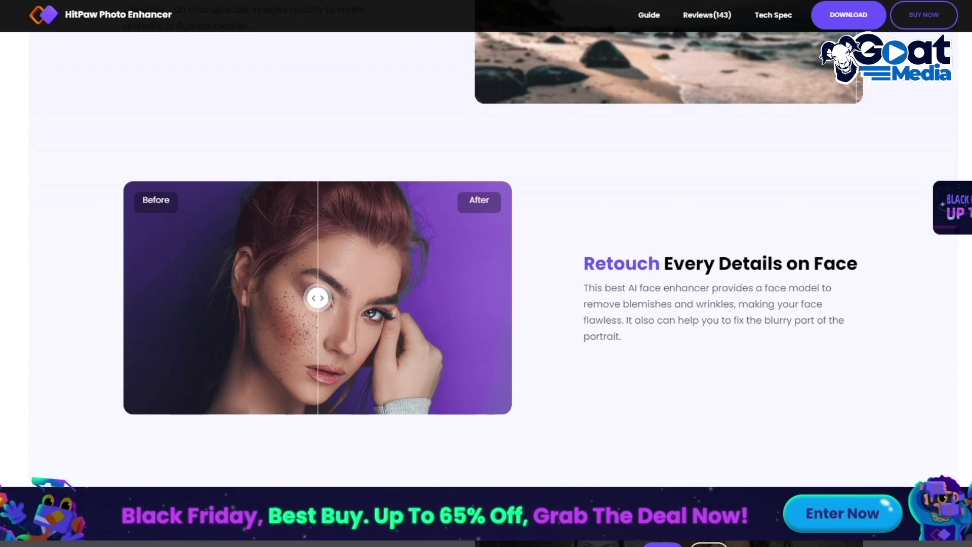
scroll(688, 211, "up", 20)
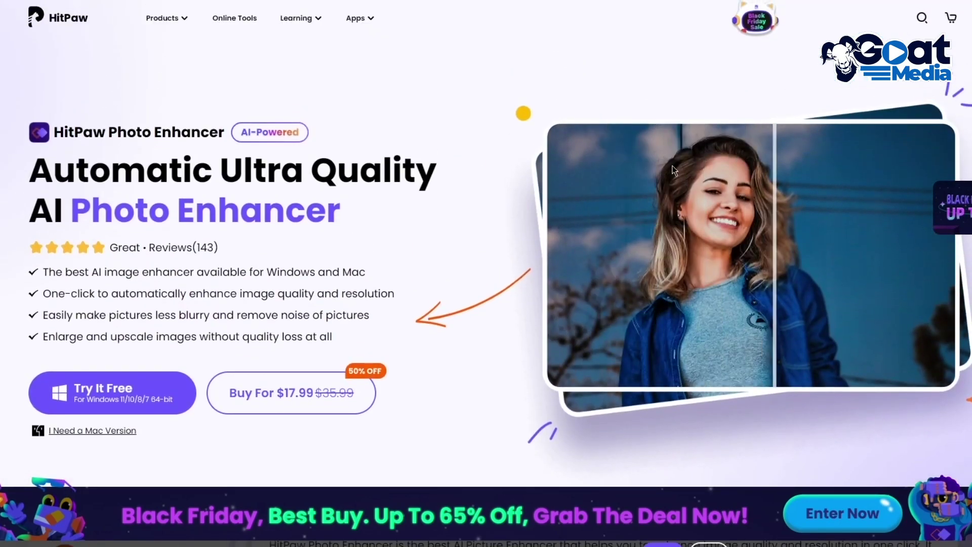
mouse_move(478, 53)
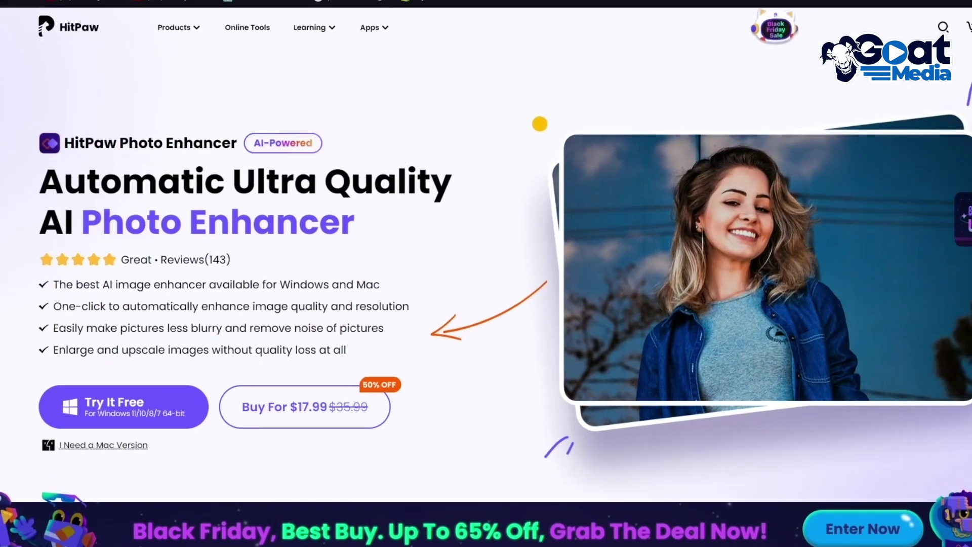
Search for 'topaz labs' from the address bar.
left_click(332, 5)
type("topaz la")
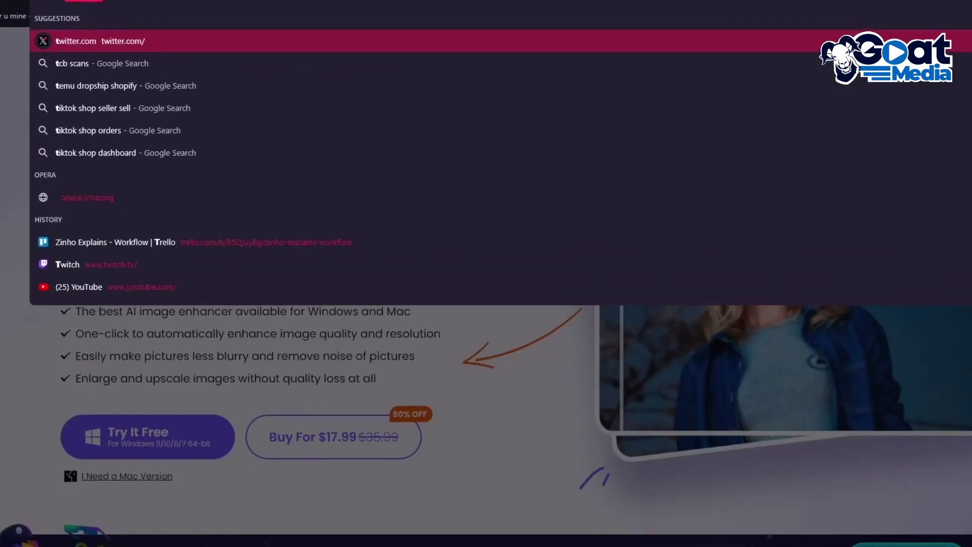
type("bs")
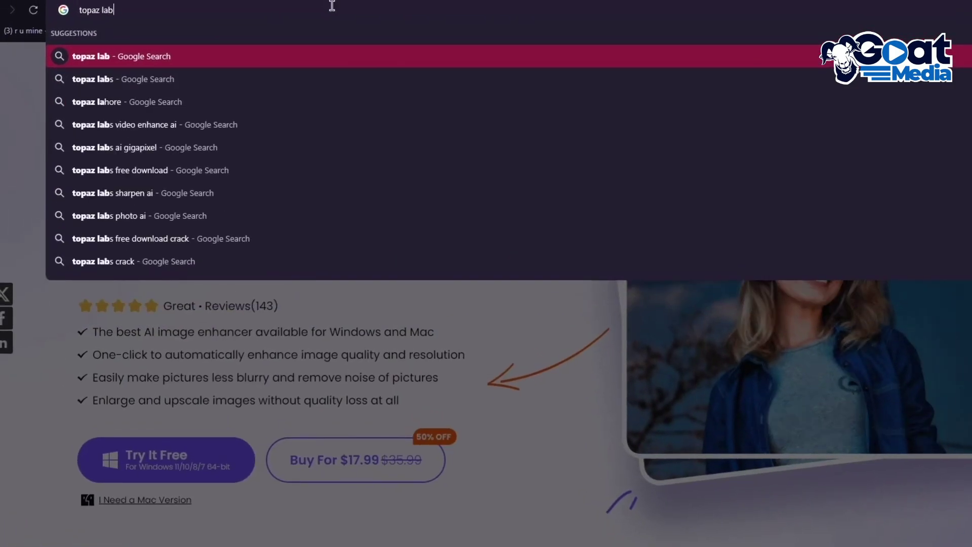
key("Return")
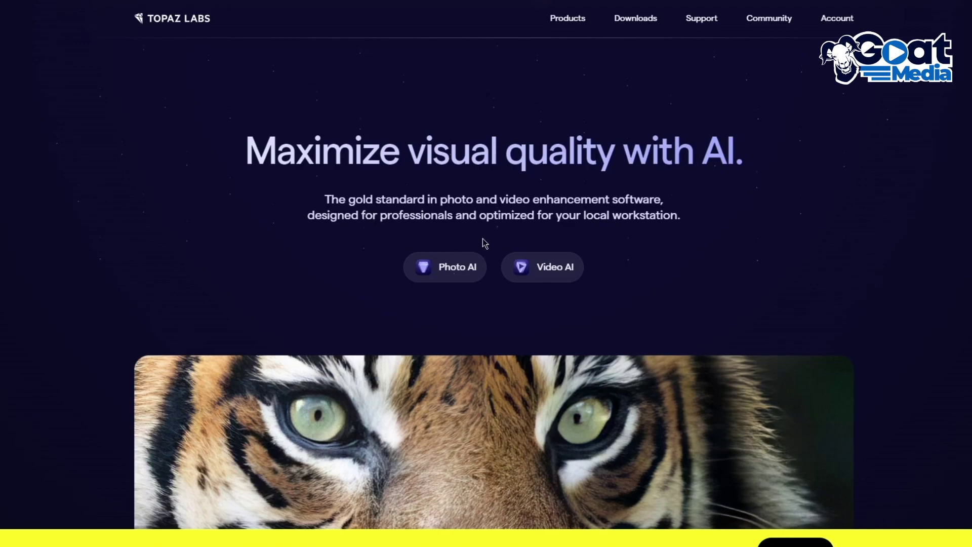
Open Photo AI and cycle its samples from eagle through yellow bird to the mountain coast.
left_click(444, 271)
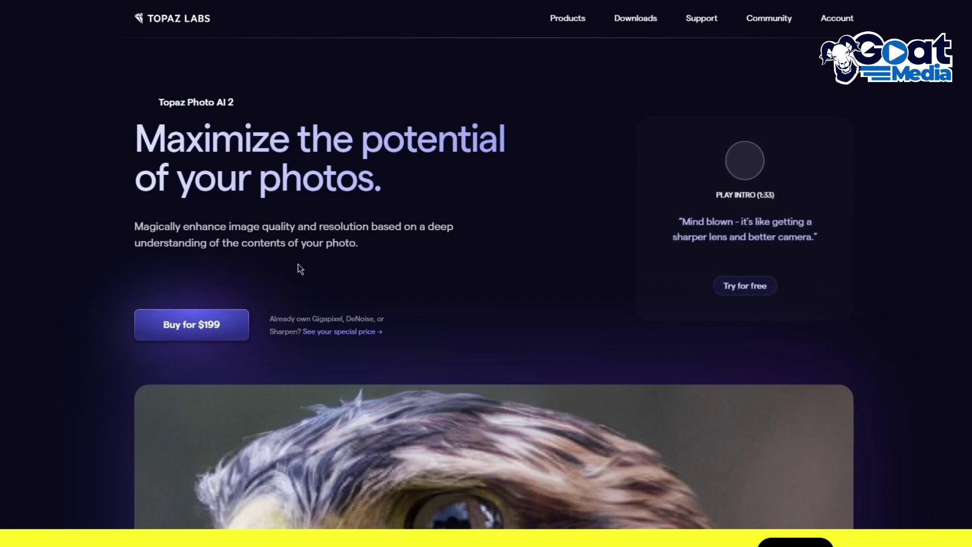
scroll(102, 245, "down", 7)
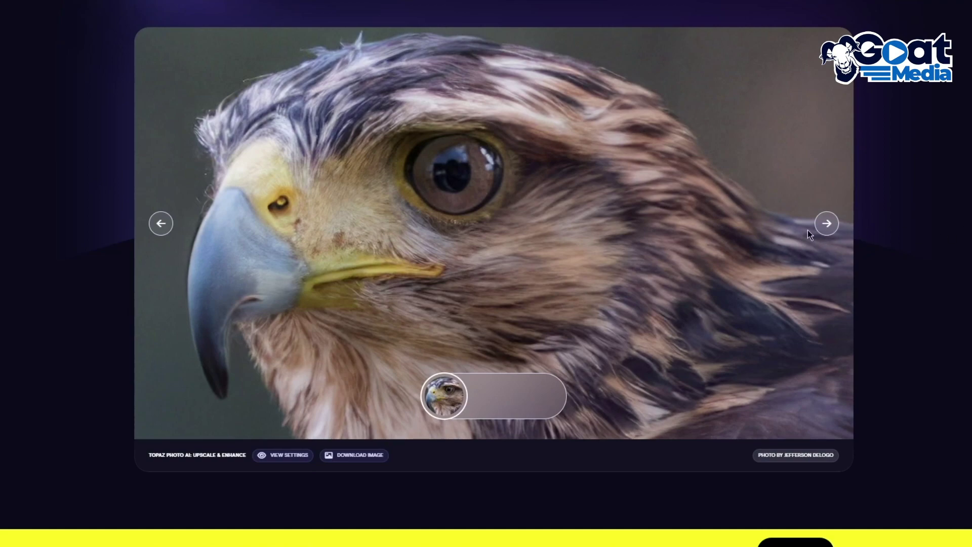
left_click(827, 224)
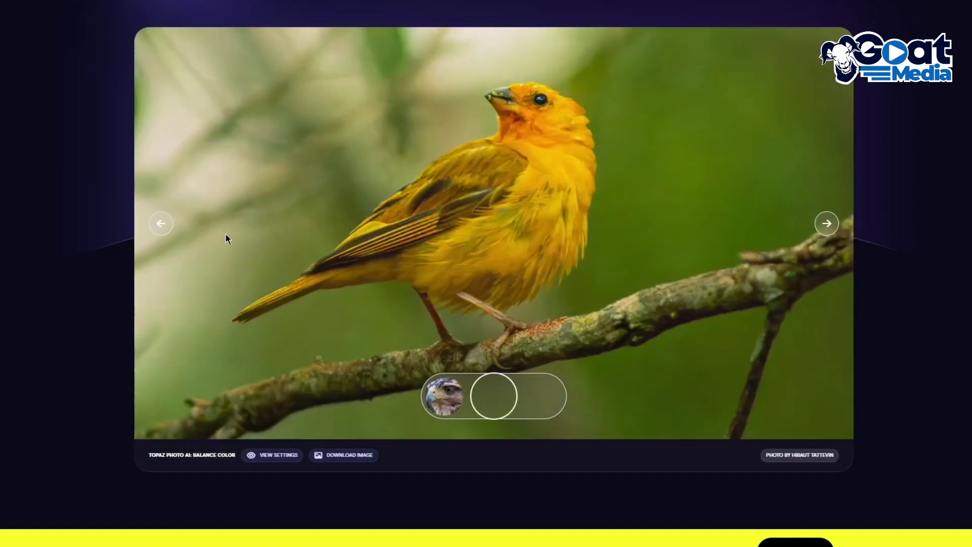
left_click(161, 226)
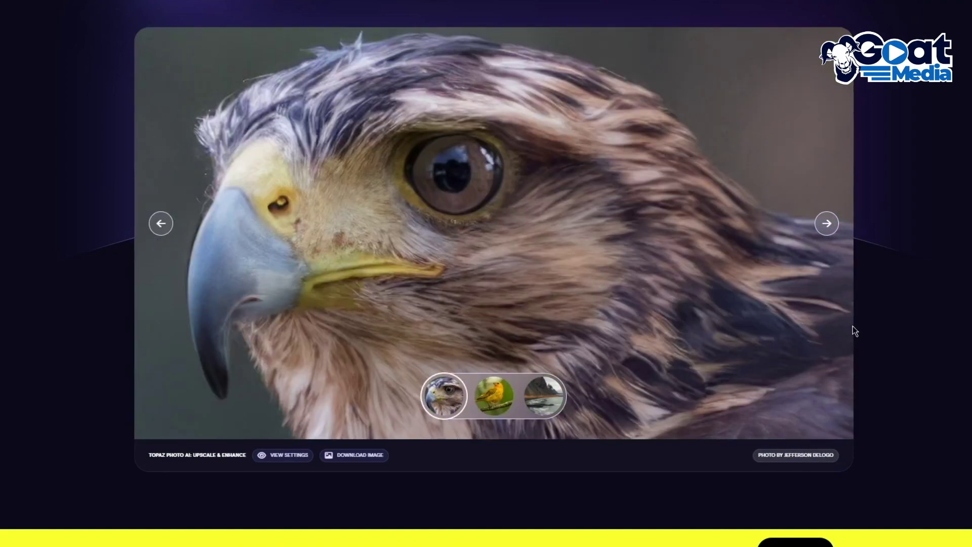
left_click(825, 232)
left_click(823, 234)
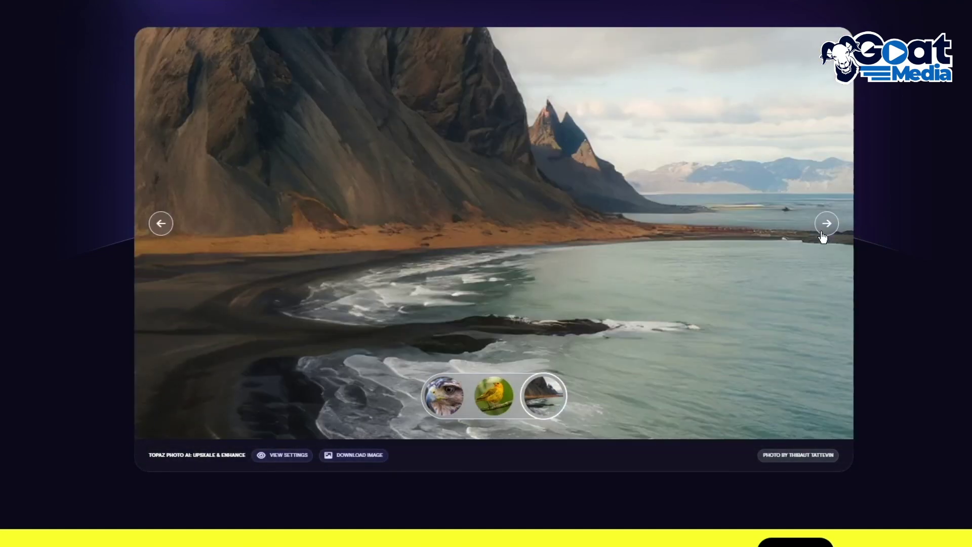
Show the eagle sample's View Settings, then scroll down to the monkey Photo AI demo.
scroll(906, 291, "down", 10)
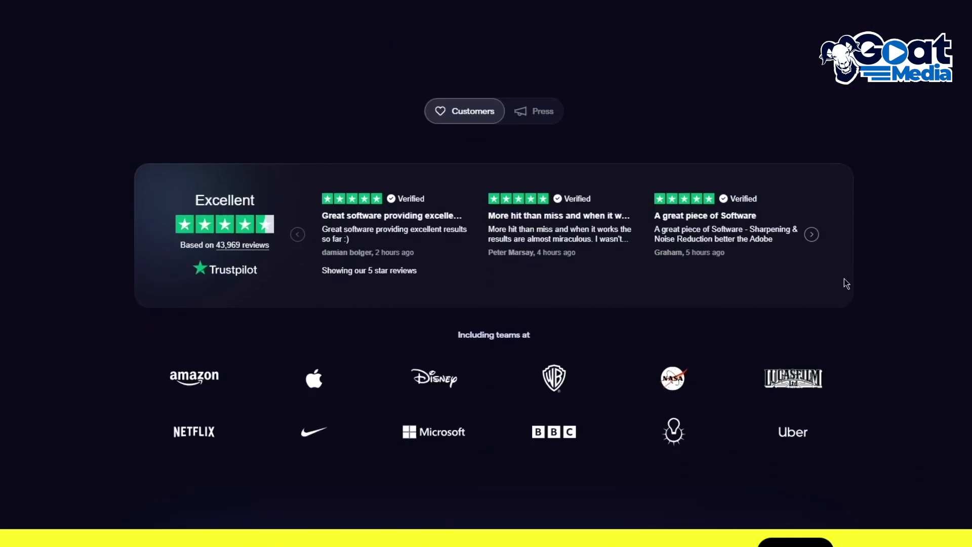
scroll(376, 171, "up", 4)
left_click(466, 99)
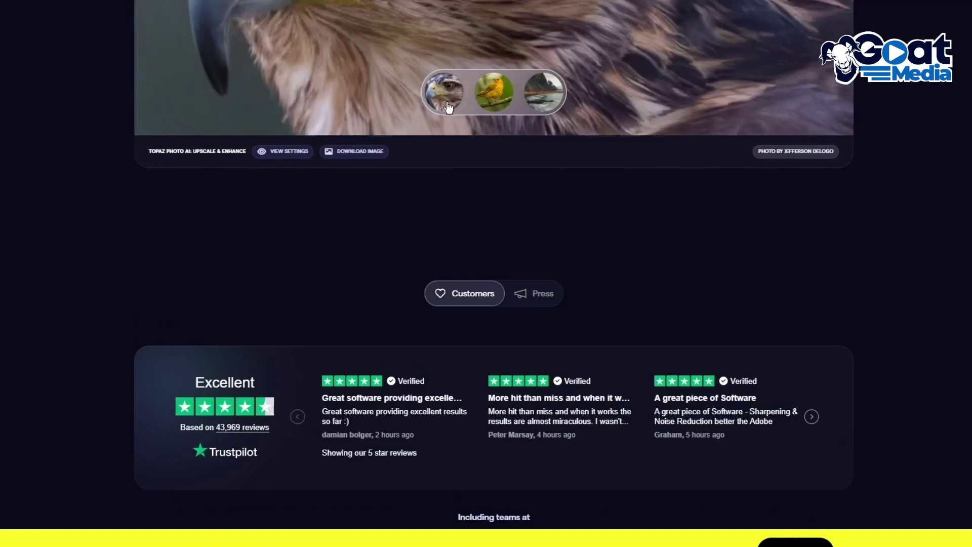
left_click(290, 151)
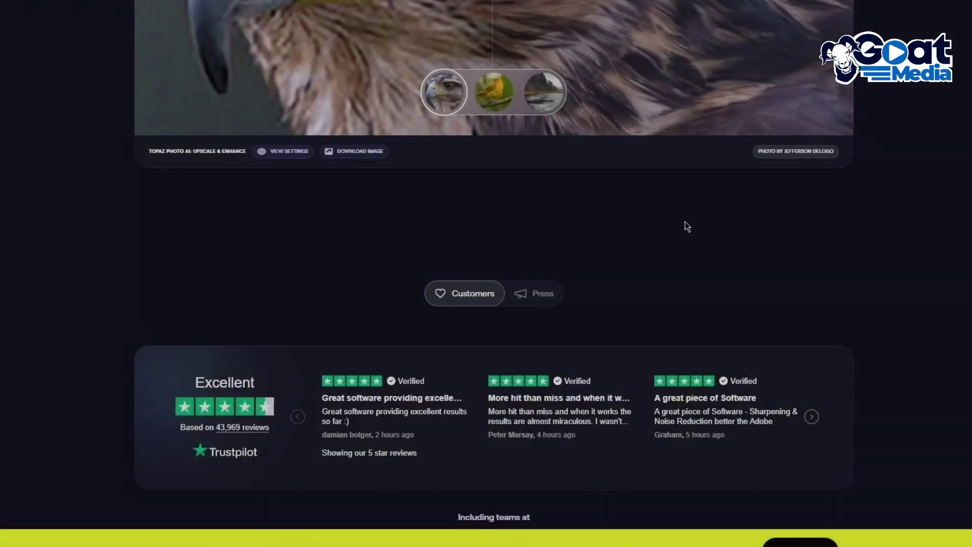
scroll(674, 233, "down", 10)
scroll(608, 238, "up", 1)
scroll(398, 213, "up", 2)
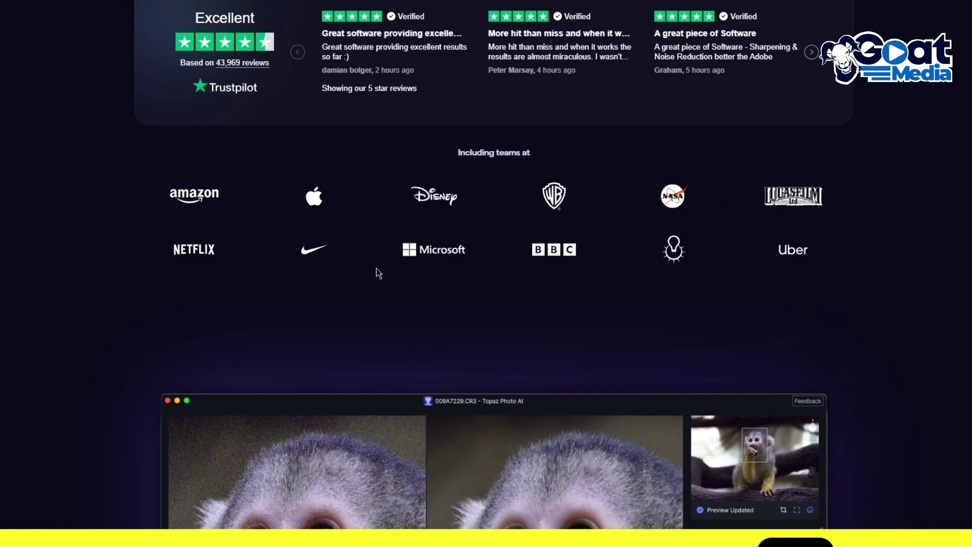
scroll(771, 256, "down", 7)
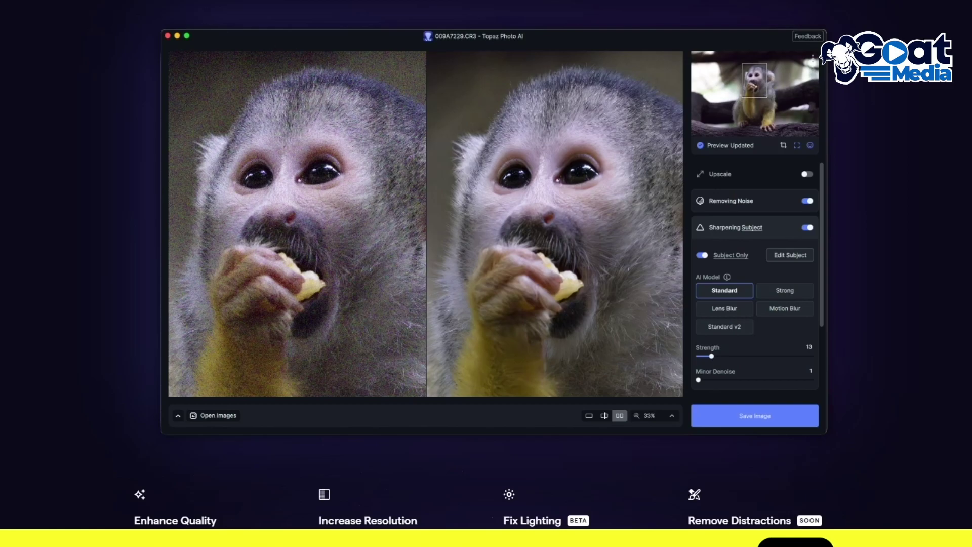
Go to media.io from the address bar.
key("ctrl+l")
type("medi")
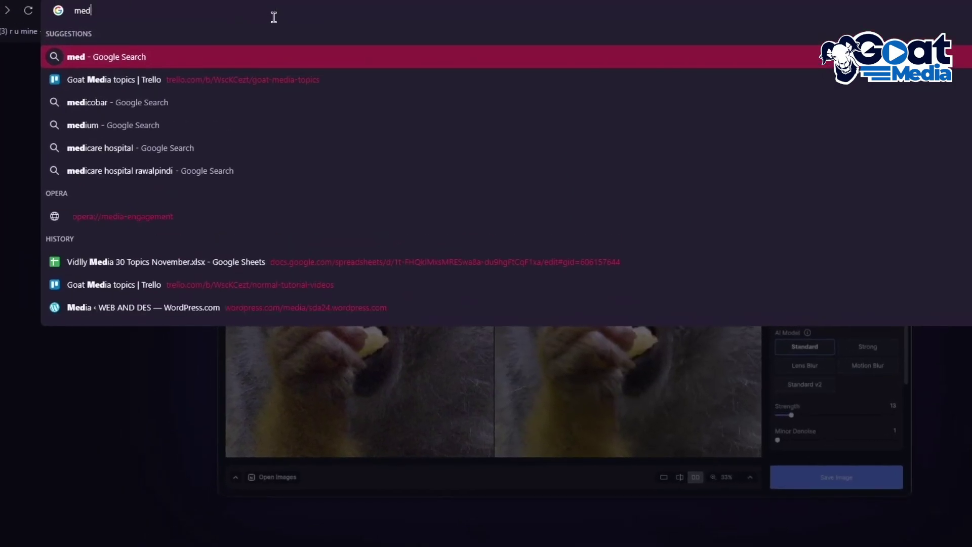
type("a.io")
key("Return")
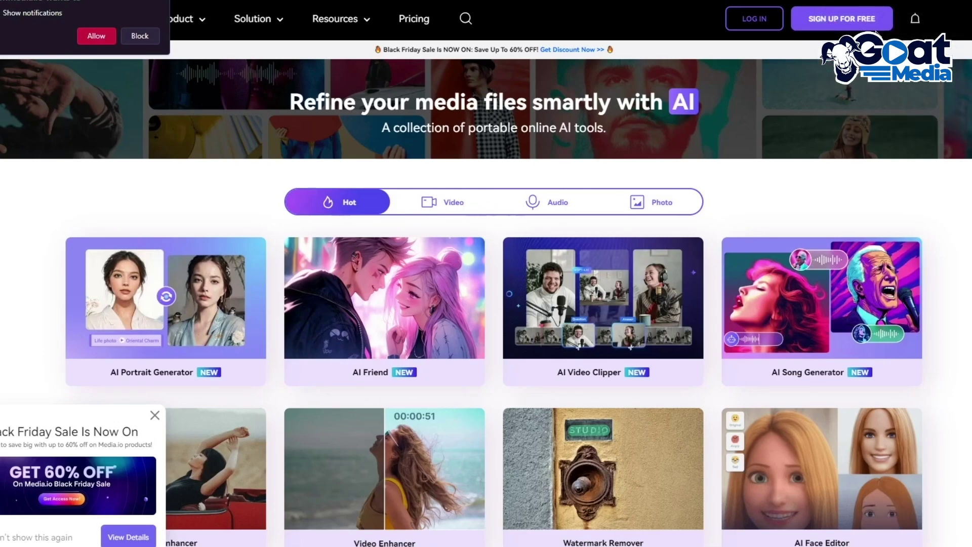
Scroll the Media.io home page toward the AI Image Upscaler & Enhancer tool.
scroll(265, 252, "down", 5)
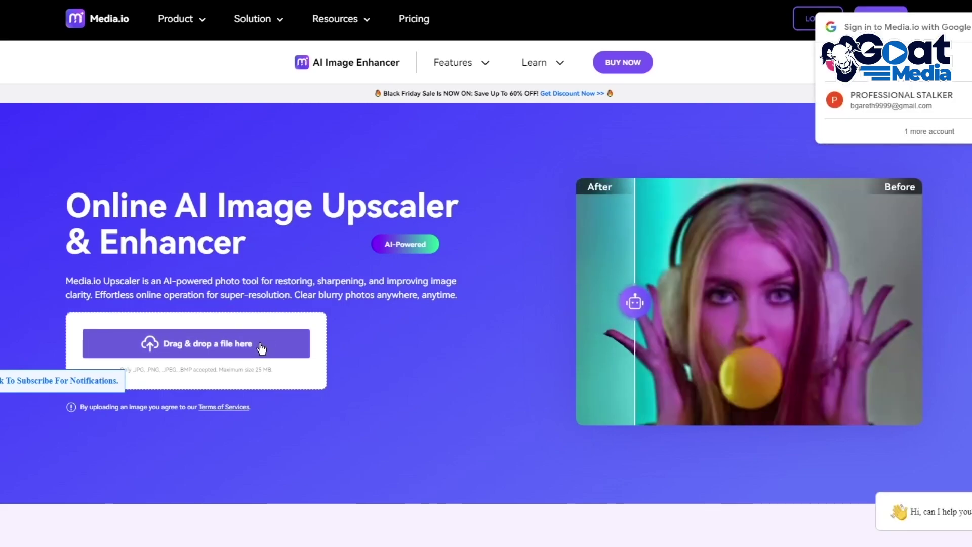
Open the upload file picker and choose the black sweatshirt photo.
left_click(260, 343)
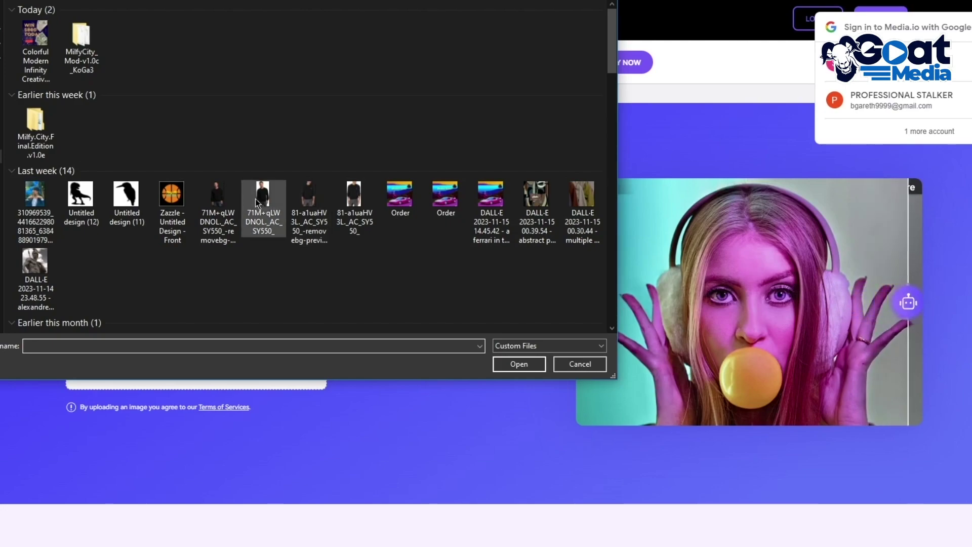
scroll(65, 206, "down", 8)
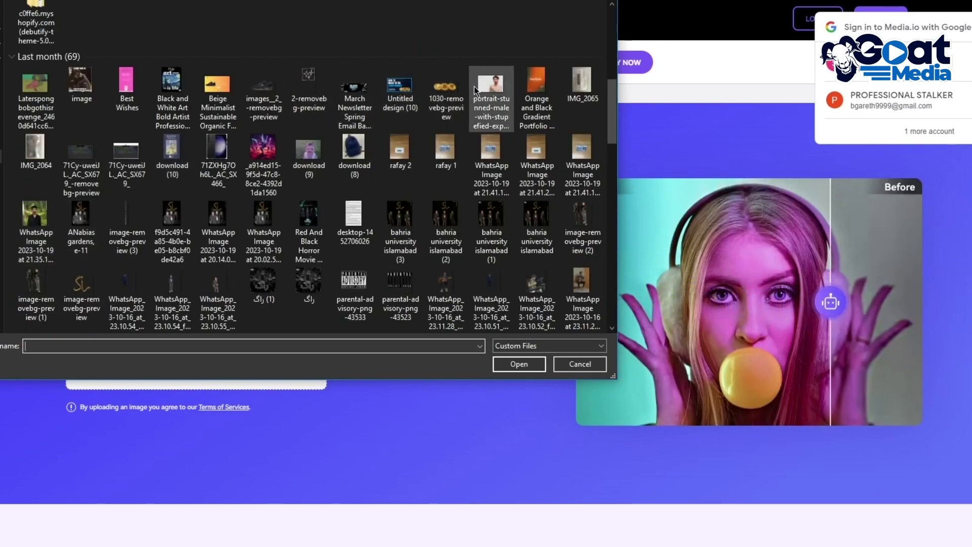
scroll(464, 186, "down", 6)
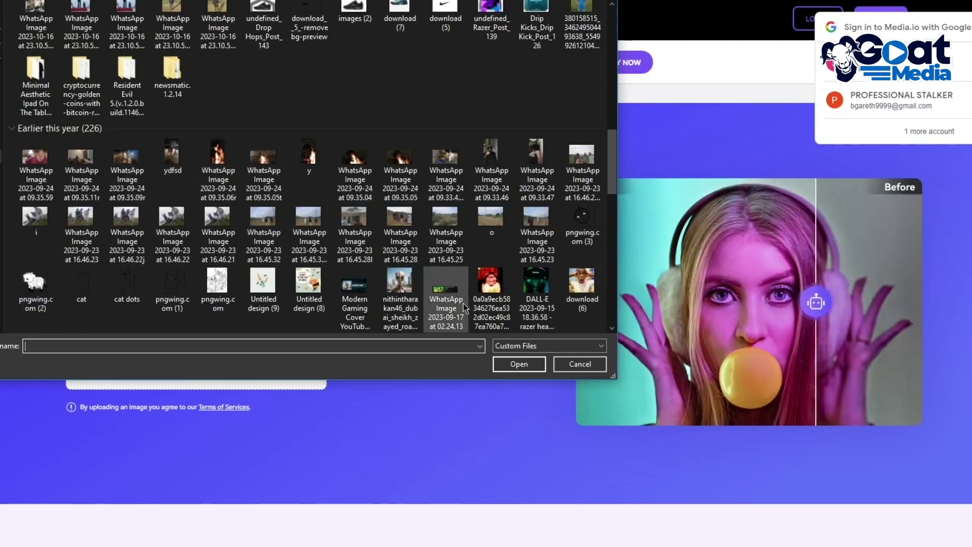
scroll(389, 289, "up", 10)
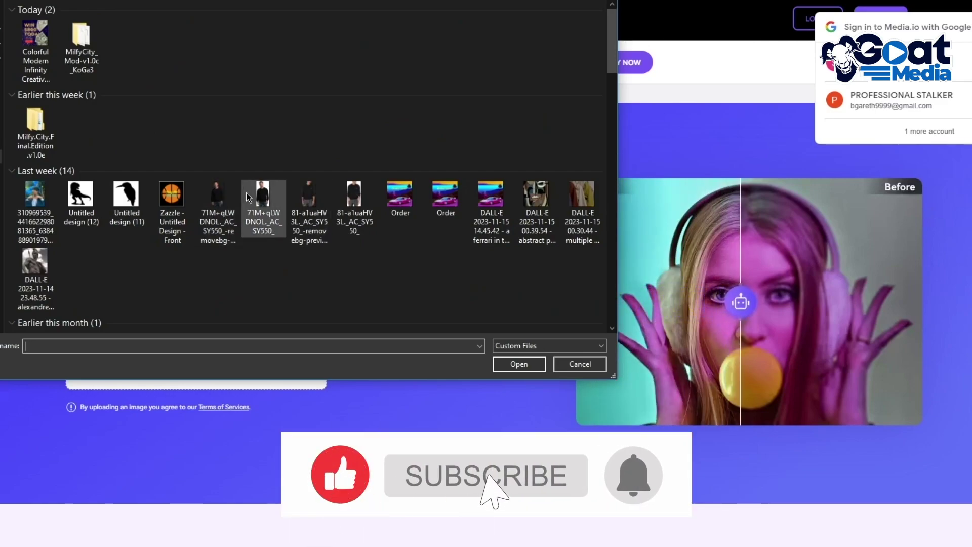
left_click(260, 197)
Upload the black sweatshirt photo to Media.io's upscaler from the Open dialog.
double_click(205, 195)
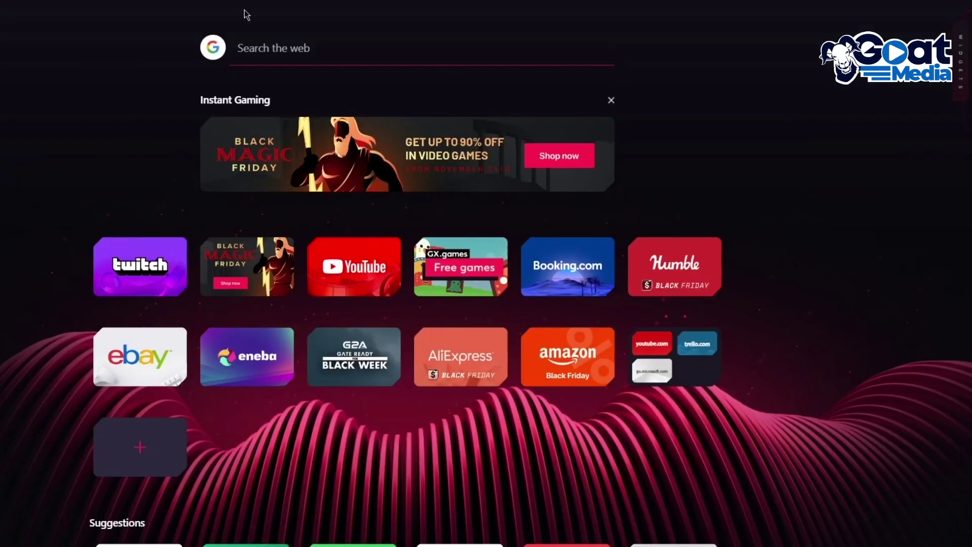
Search the web for 'pixelbin upscale'.
type("pixelb")
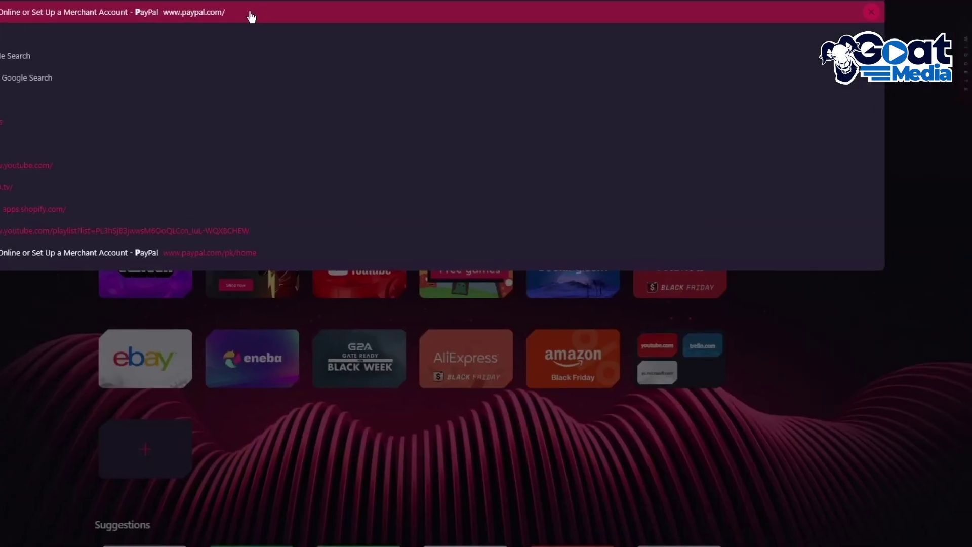
type("in upscale")
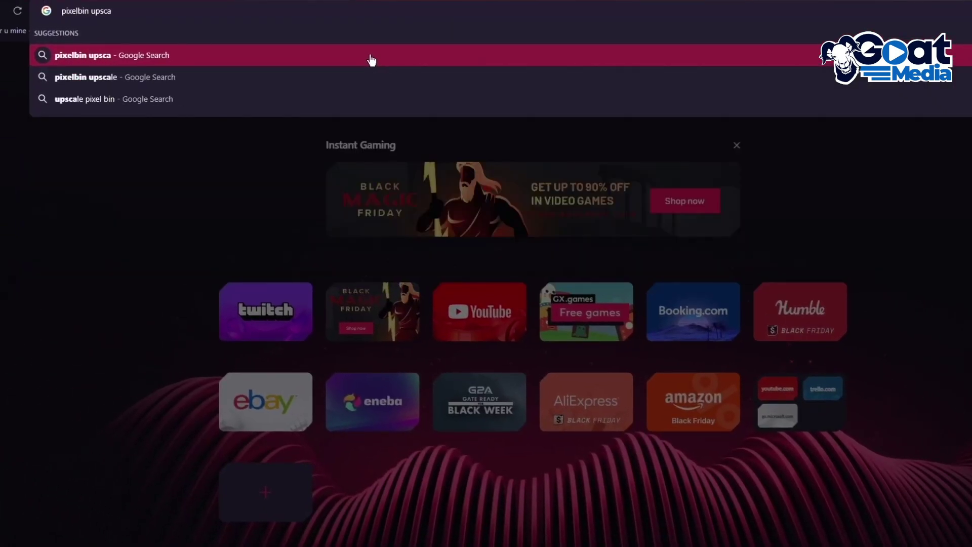
key("Return")
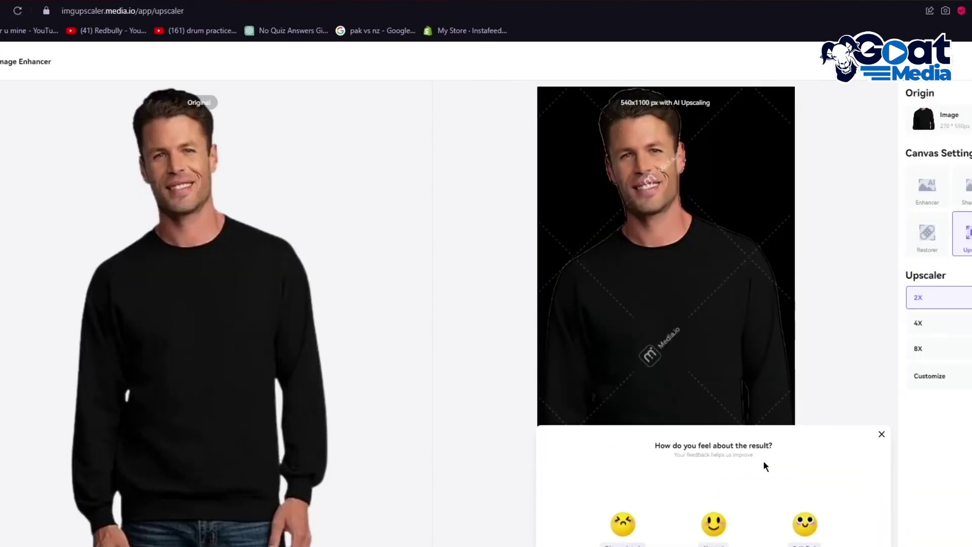
Dismiss the feedback prompt and zoom the 2X comparison to 265% on the man's face.
left_click(881, 435)
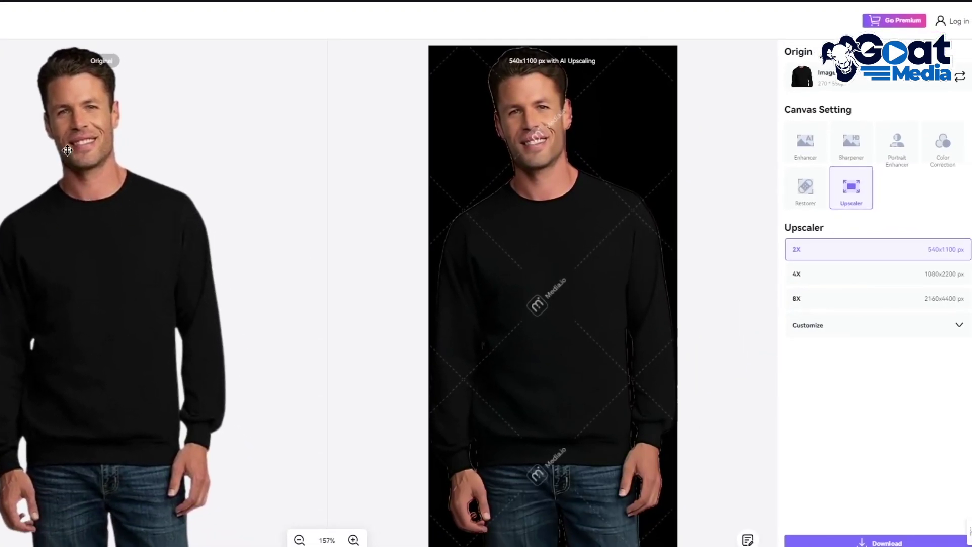
left_click_drag(527, 113, 482, 101)
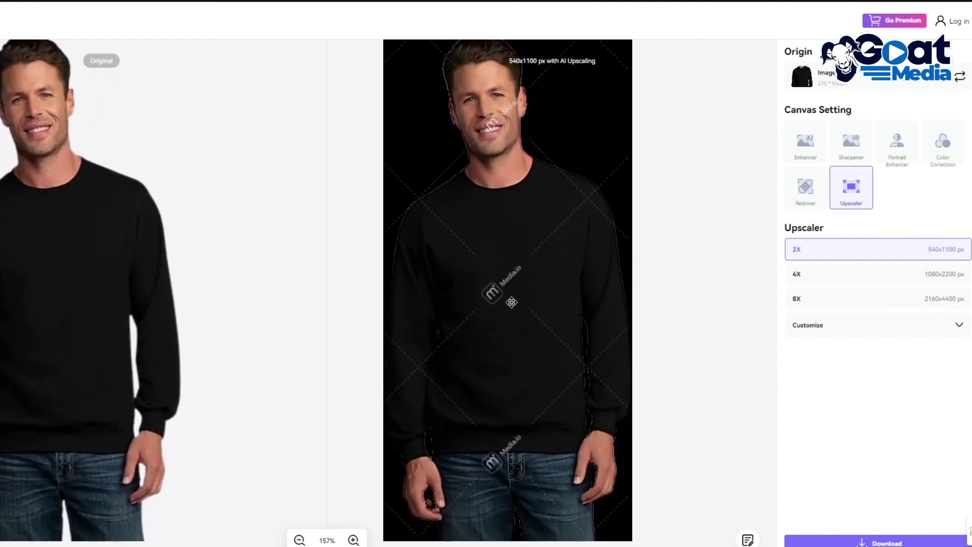
left_click(354, 540)
left_click(353, 540)
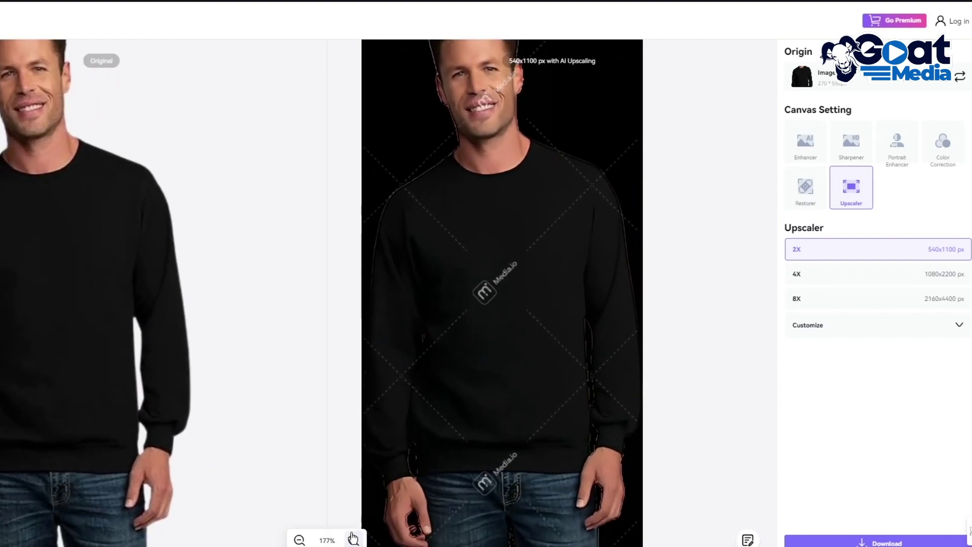
scroll(429, 323, "up", 3)
scroll(528, 248, "up", 1)
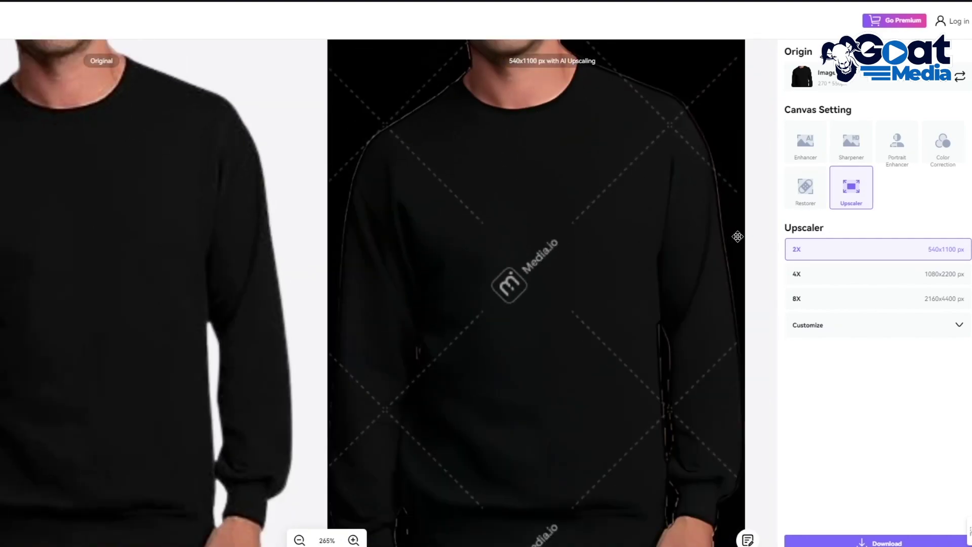
left_click_drag(578, 152, 604, 459)
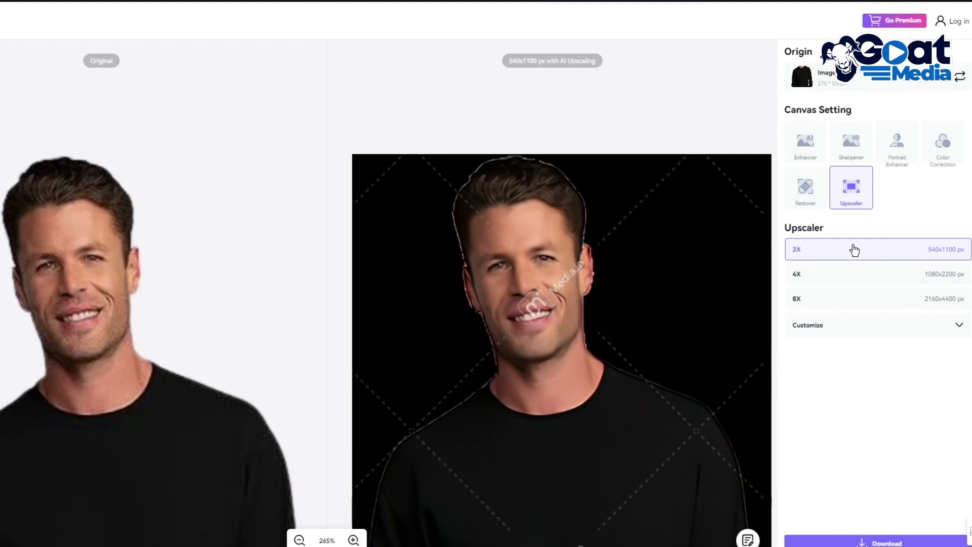
Choose the 8X size (2160x4400 px) and start processing the upscale.
left_click(842, 301)
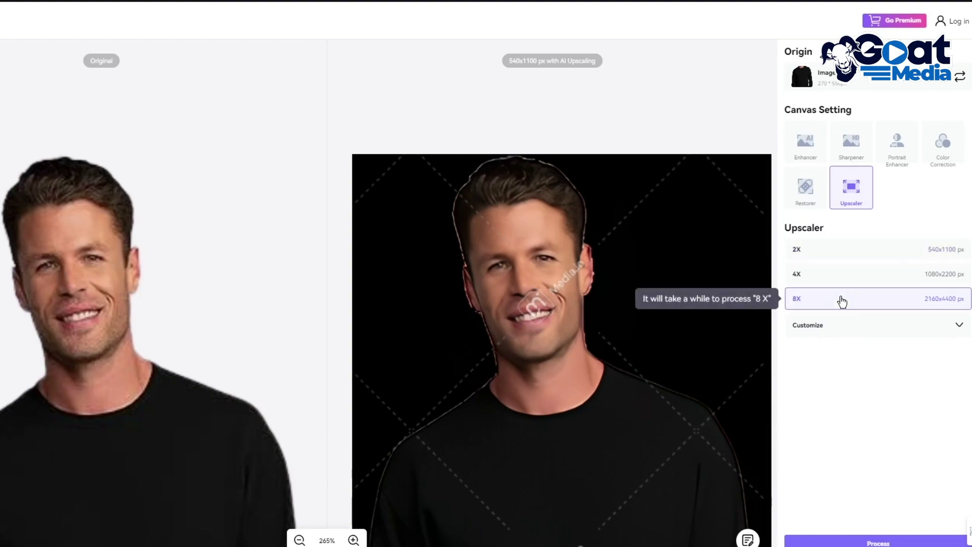
left_click(861, 305)
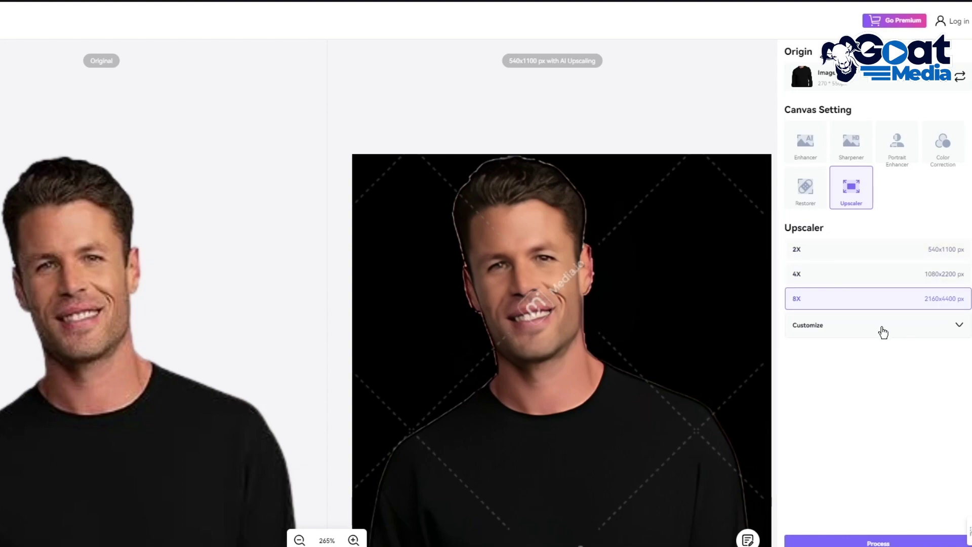
left_click(878, 542)
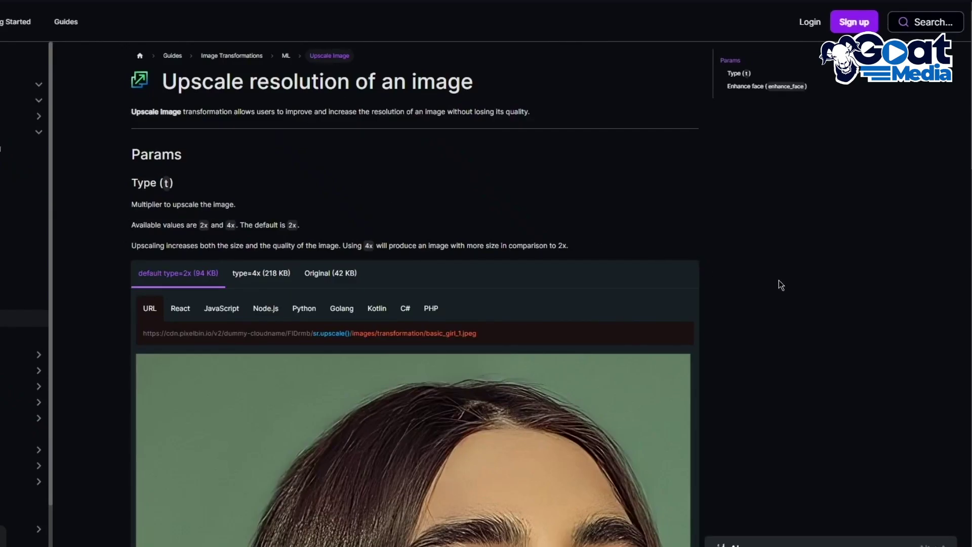
Scroll through PixelBin's Upscale Image before-and-after examples to the footer and back.
scroll(784, 283, "down", 5)
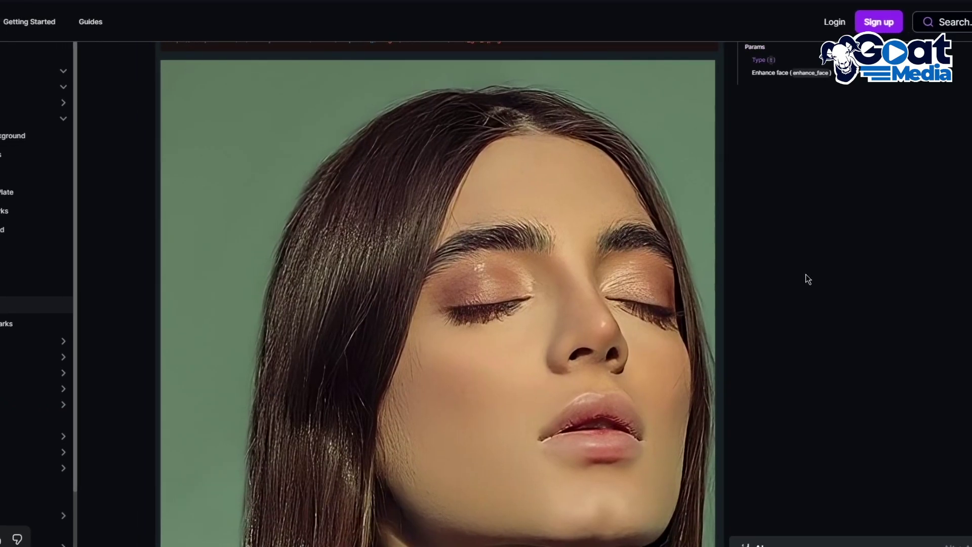
scroll(790, 279, "up", 5)
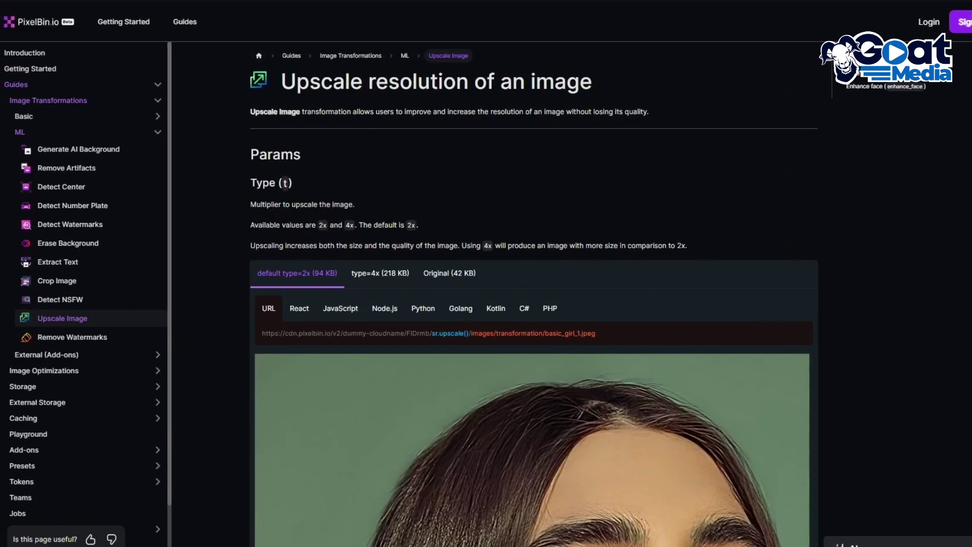
scroll(398, 104, "down", 10)
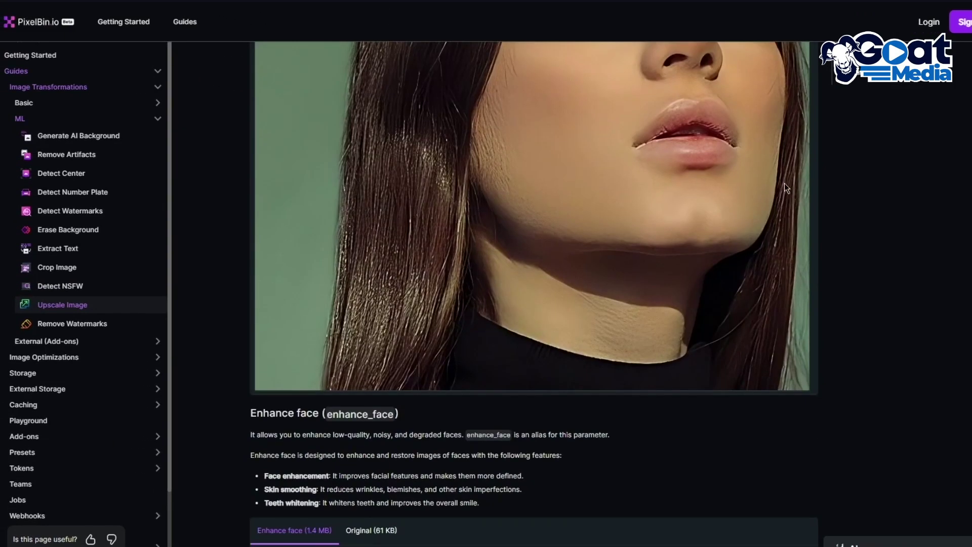
scroll(786, 188, "down", 5)
scroll(456, 215, "down", 9)
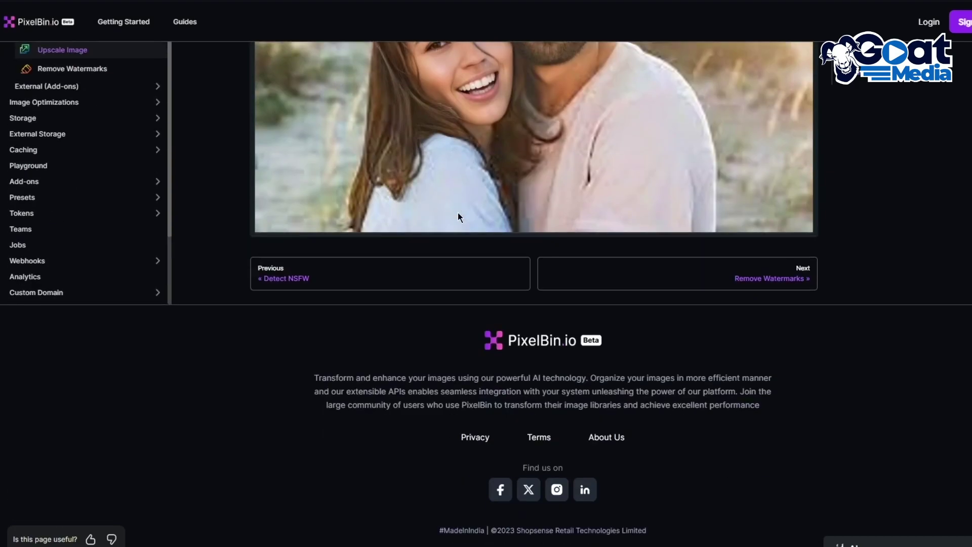
scroll(545, 217, "up", 15)
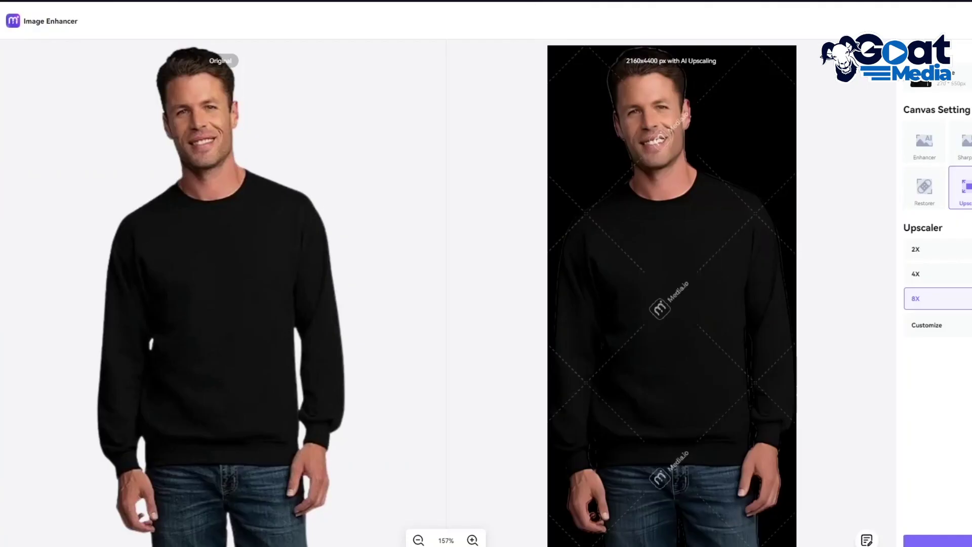
Zoom the 8X comparison in to 500%, then back out to 203%.
scroll(672, 135, "up", 6)
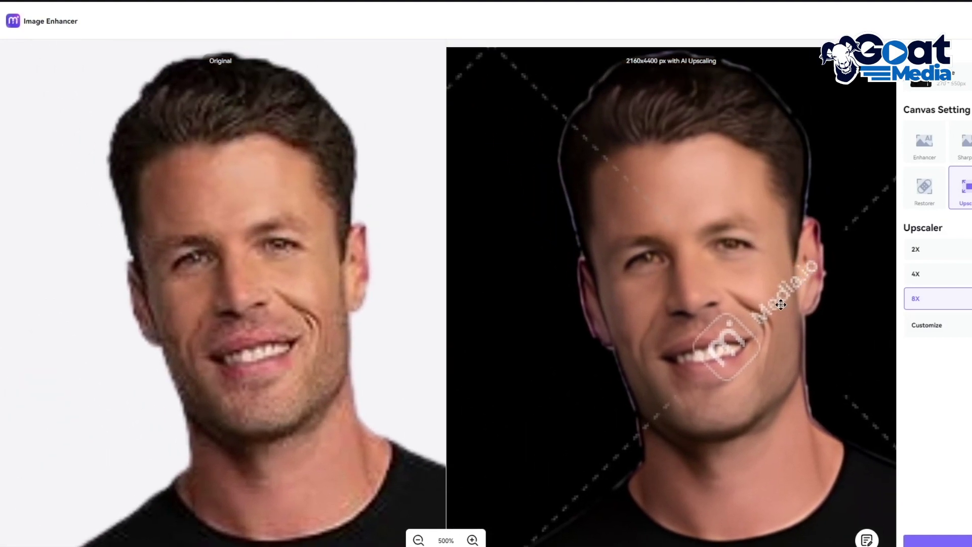
scroll(782, 304, "down", 3)
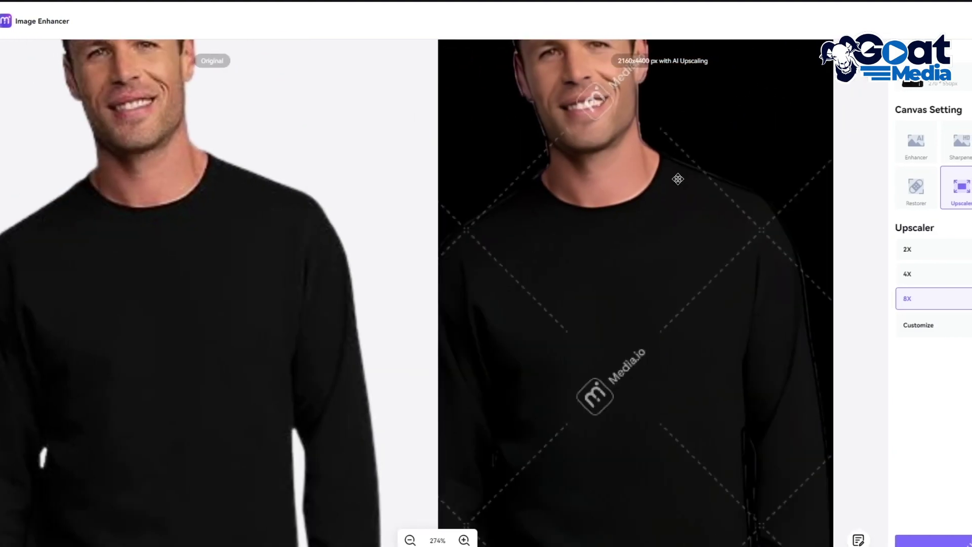
scroll(678, 178, "down", 3)
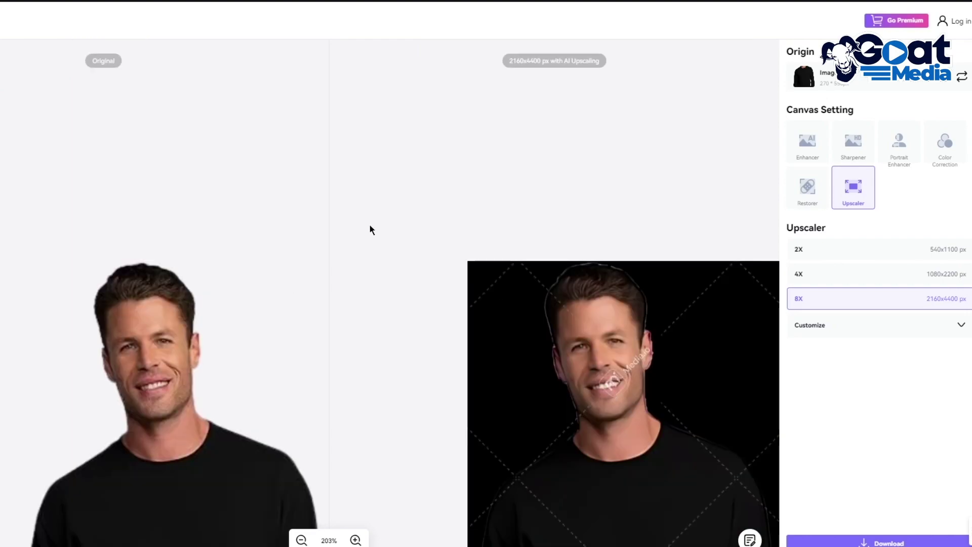
Close the Media.io tab and load online.hitpaw.com.
key("ctrl+w")
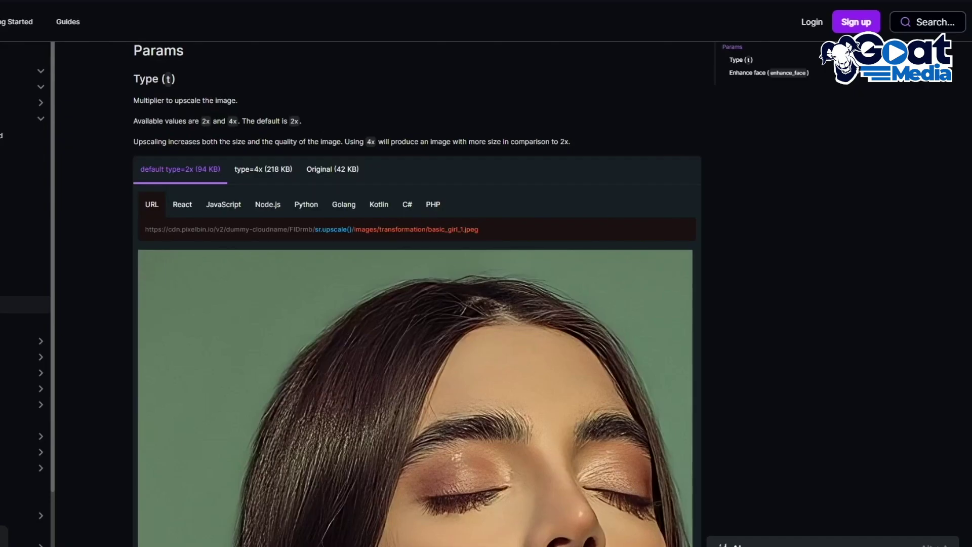
key("ctrl+l")
type("online.hit")
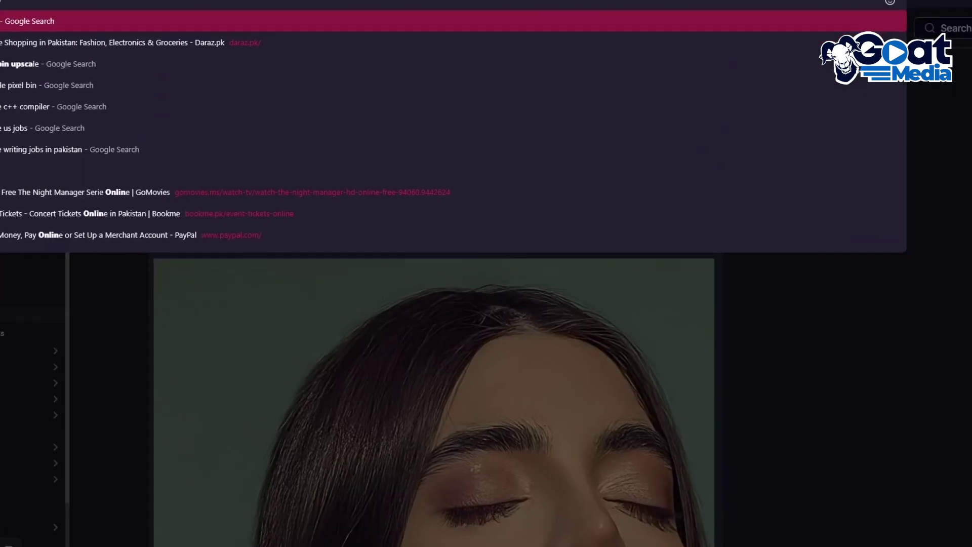
type("paw.com")
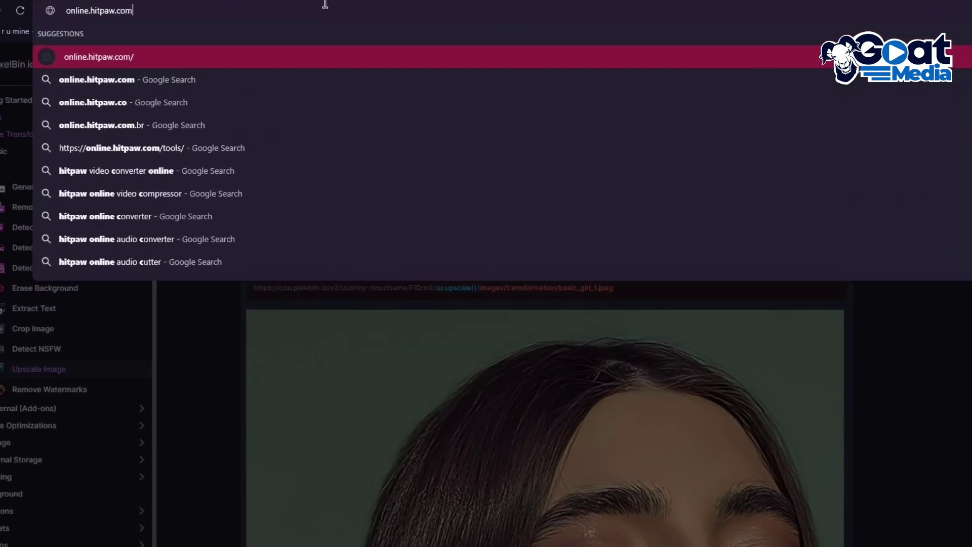
key("Return")
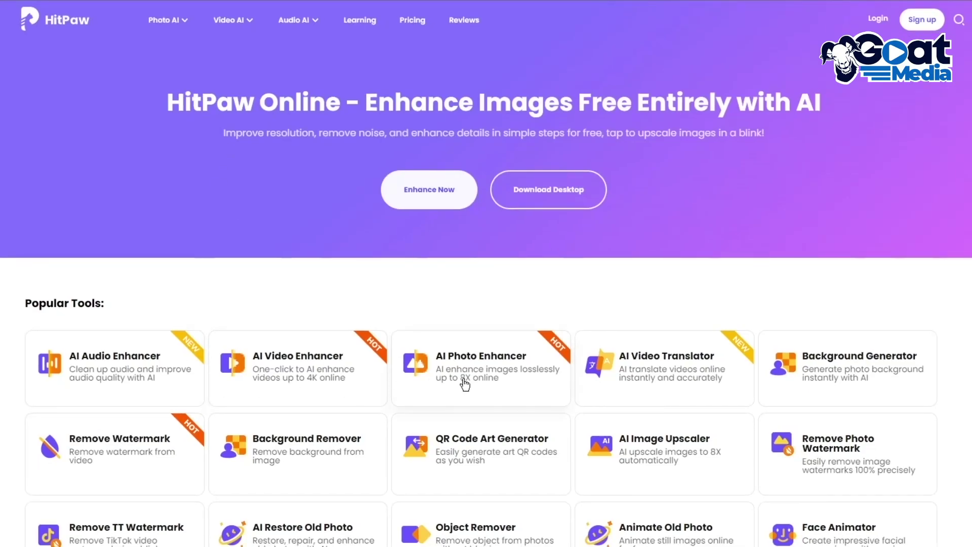
Open HitPaw's AI Photo Enhancer and scroll through its Upscale To 8X page.
left_click(464, 385)
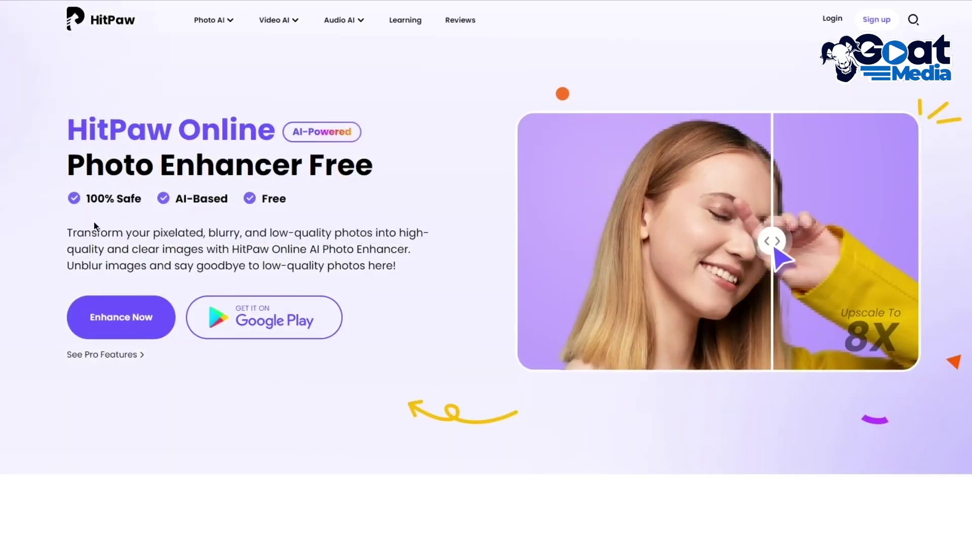
scroll(76, 236, "down", 2)
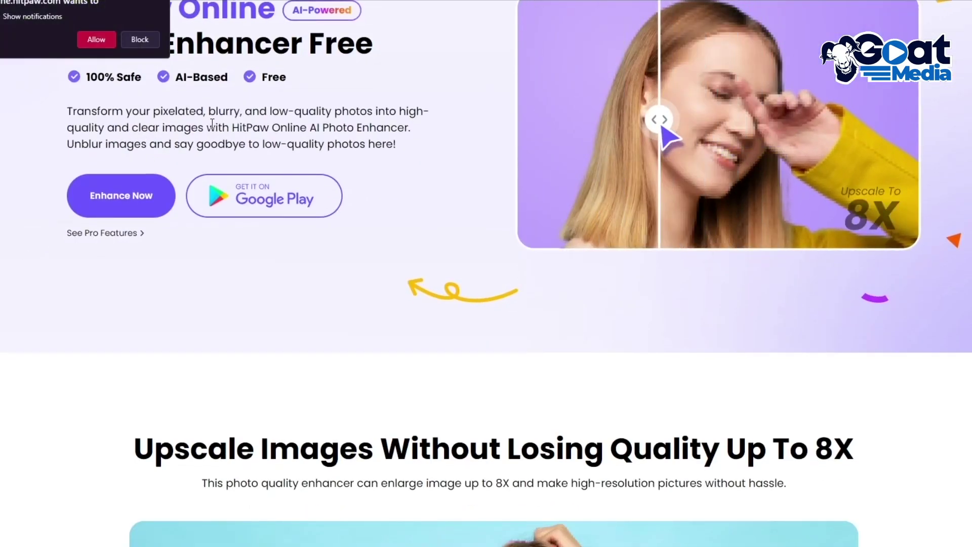
scroll(196, 131, "up", 2)
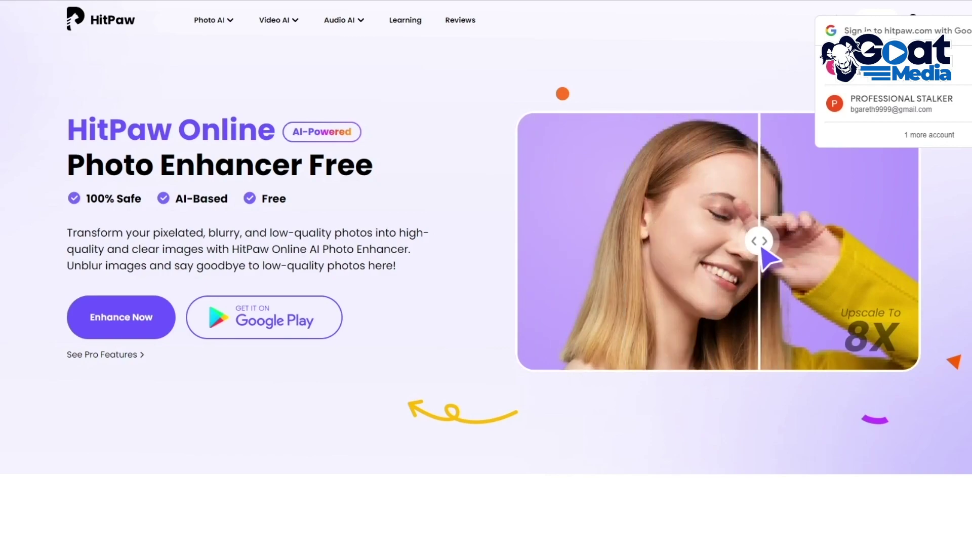
Go to dgb.lol and scroll through its home page of free image tools.
key("ctrl+l")
type("dgk.fe")
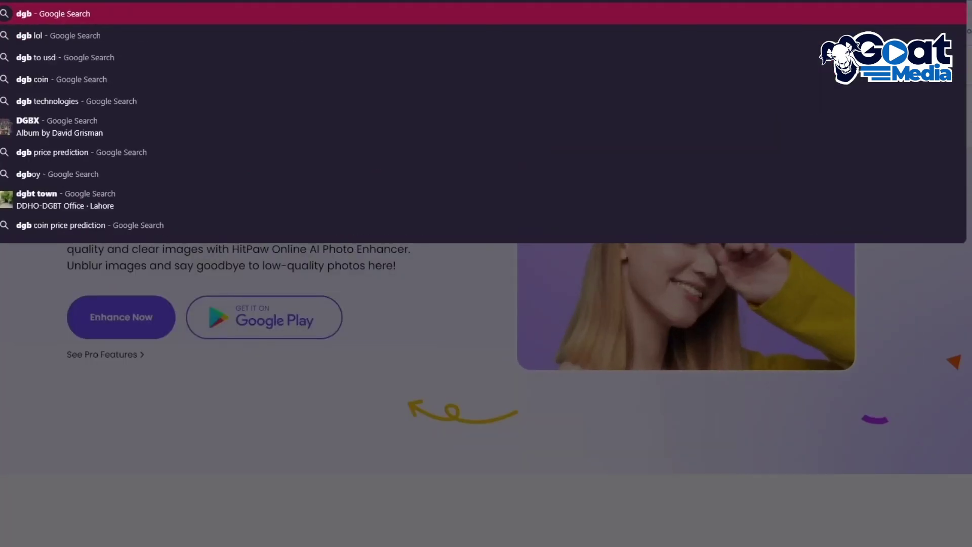
key("Escape")
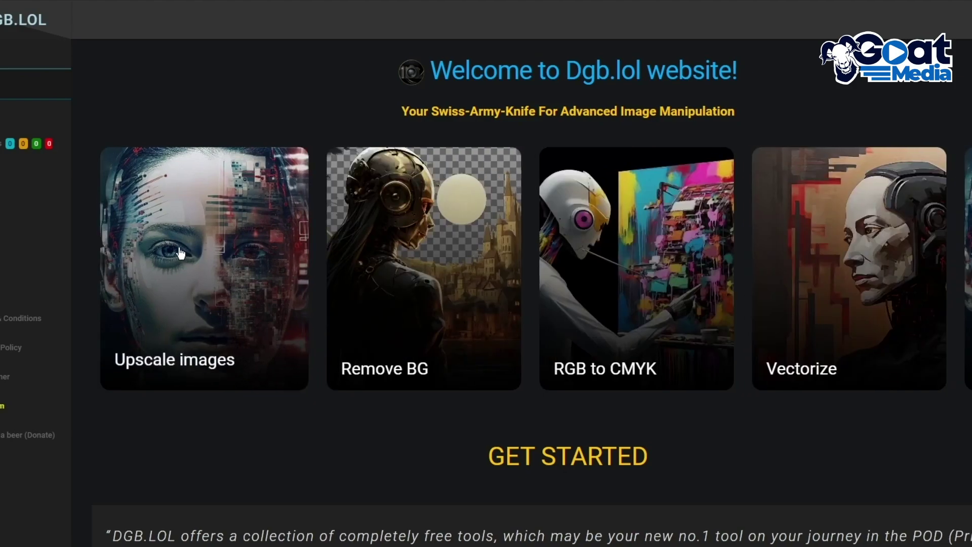
mouse_move(259, 237)
scroll(210, 344, "down", 1)
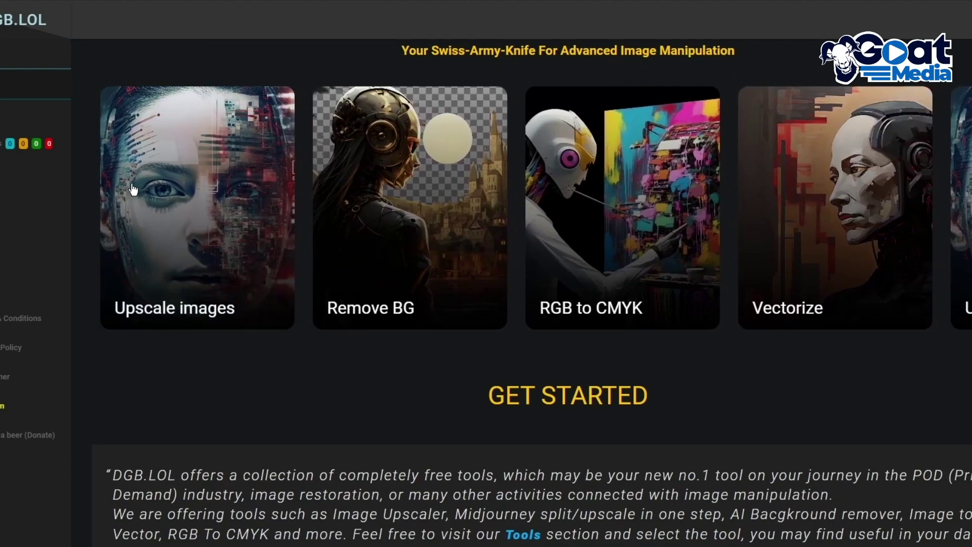
scroll(161, 223, "down", 2)
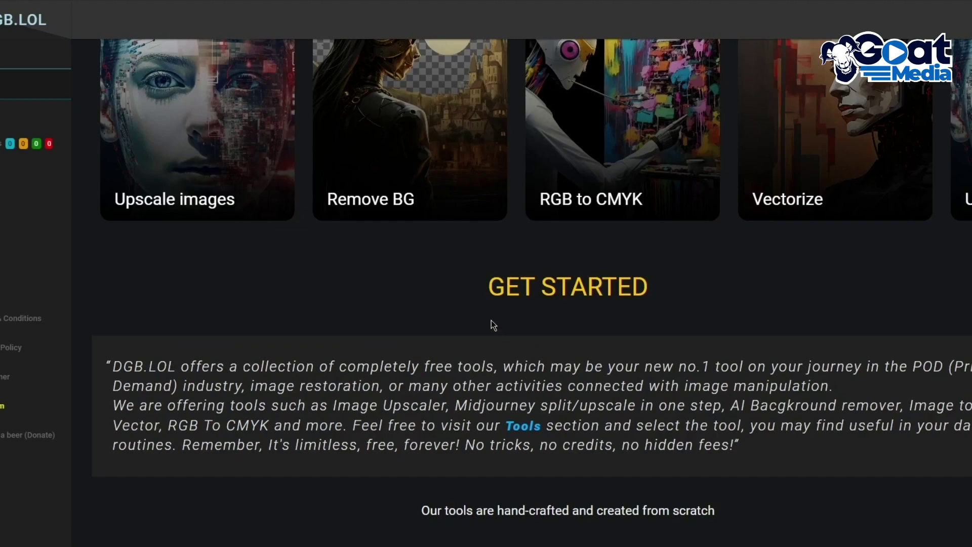
scroll(494, 326, "up", 3)
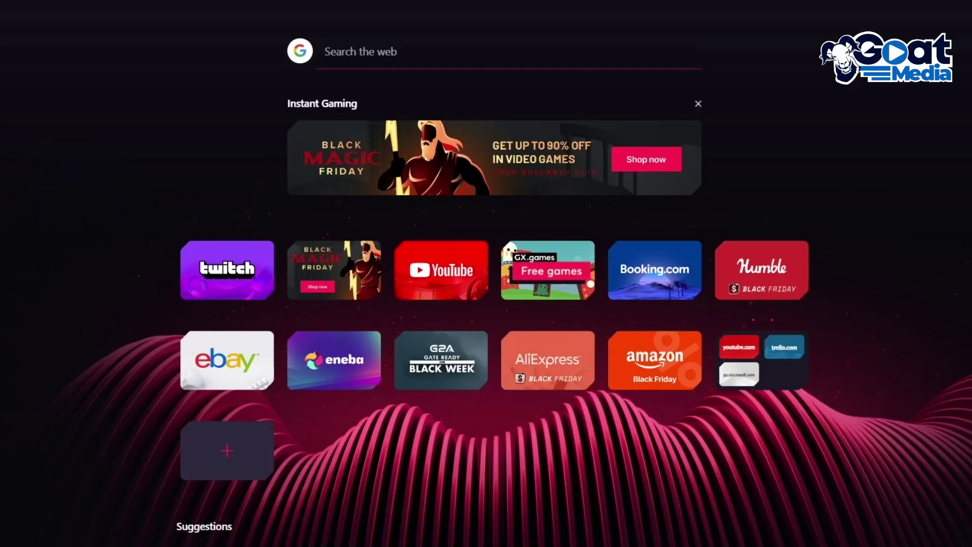
Search Google for 'pixelcut', then for 'upscayl'.
type("pixelcu")
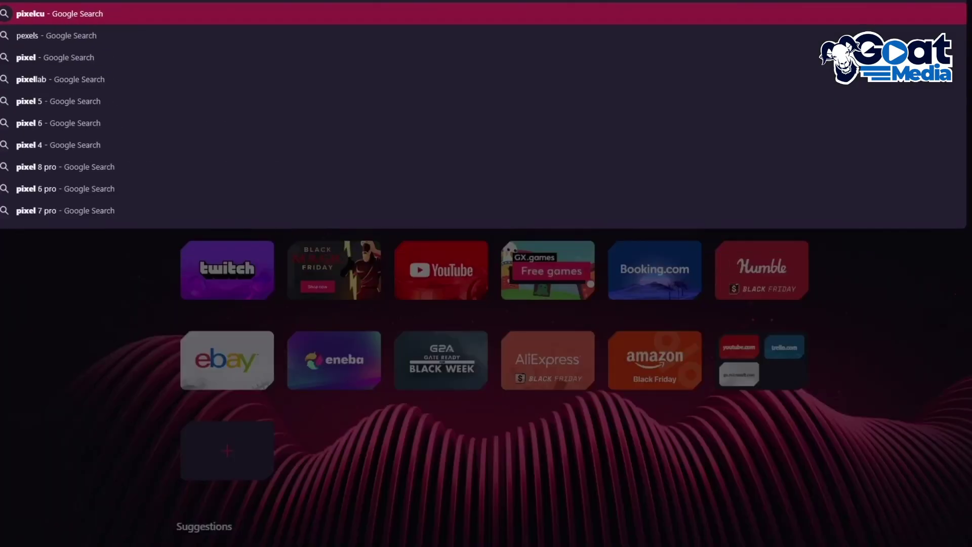
type("t")
key("Return")
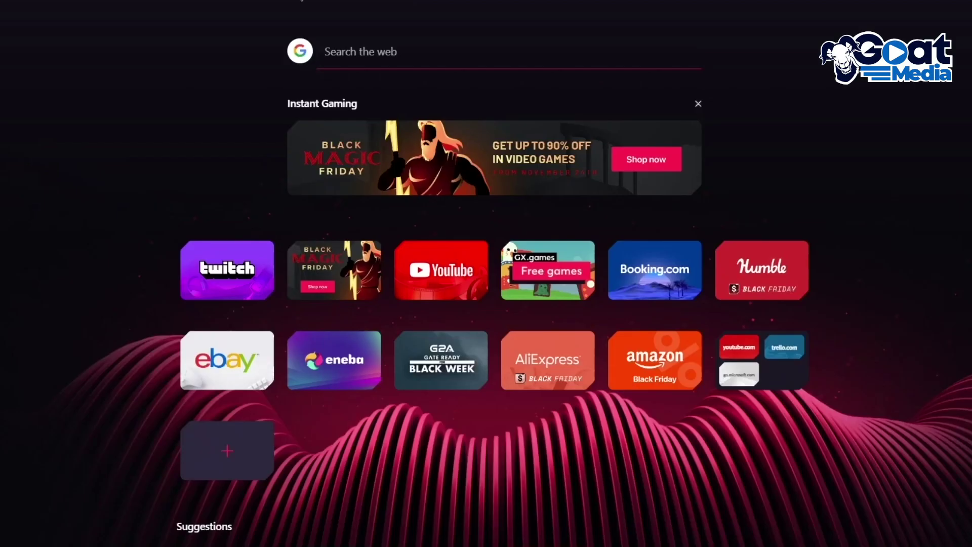
type("upscayl")
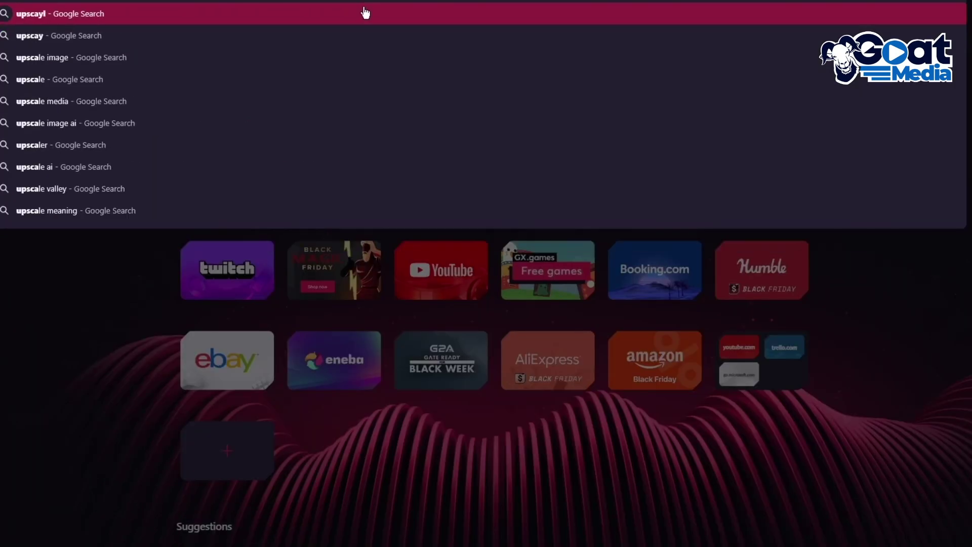
key("Return")
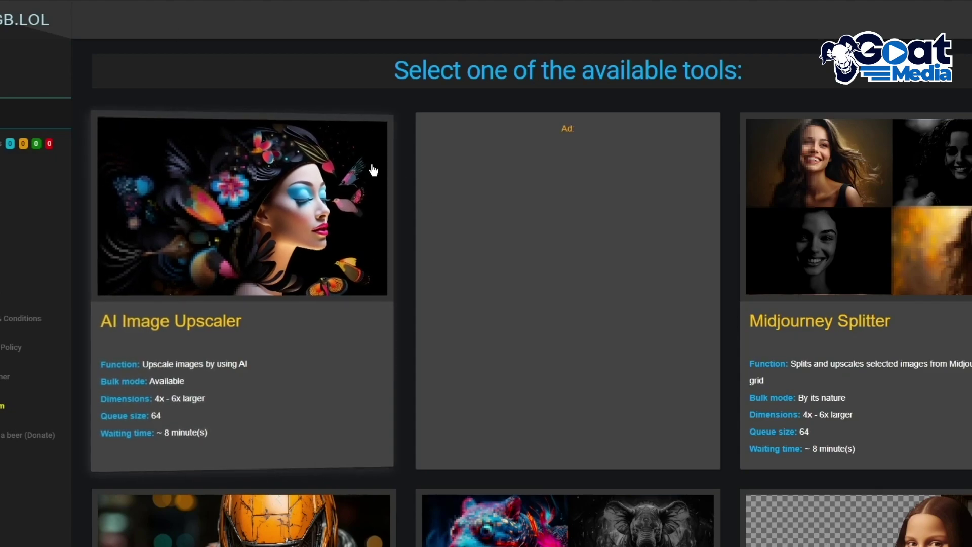
Open Dgb.lol's AI Image Upscaler tool from the Tools list to reach its PNG/JPG/WEBP upload area.
scroll(647, 256, "down", 5)
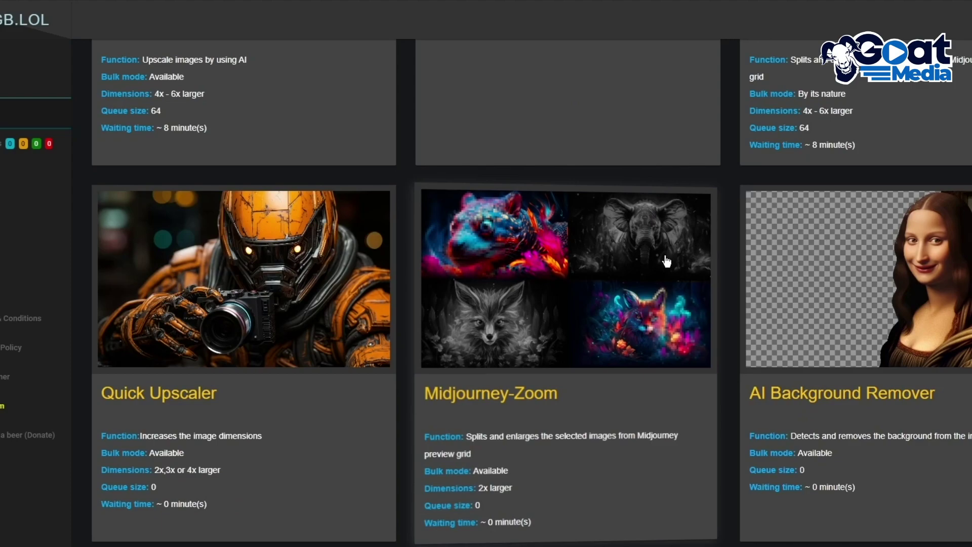
scroll(666, 262, "up", 5)
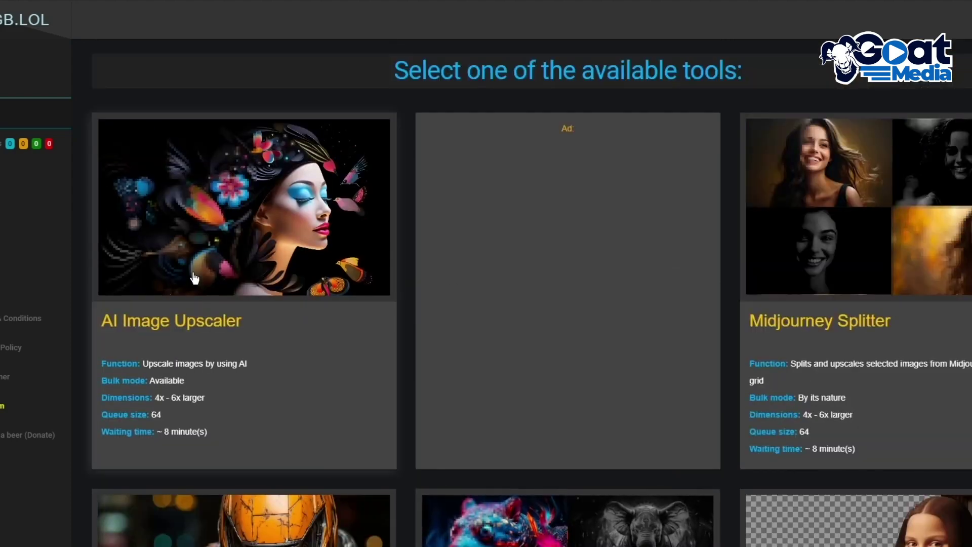
left_click(284, 249)
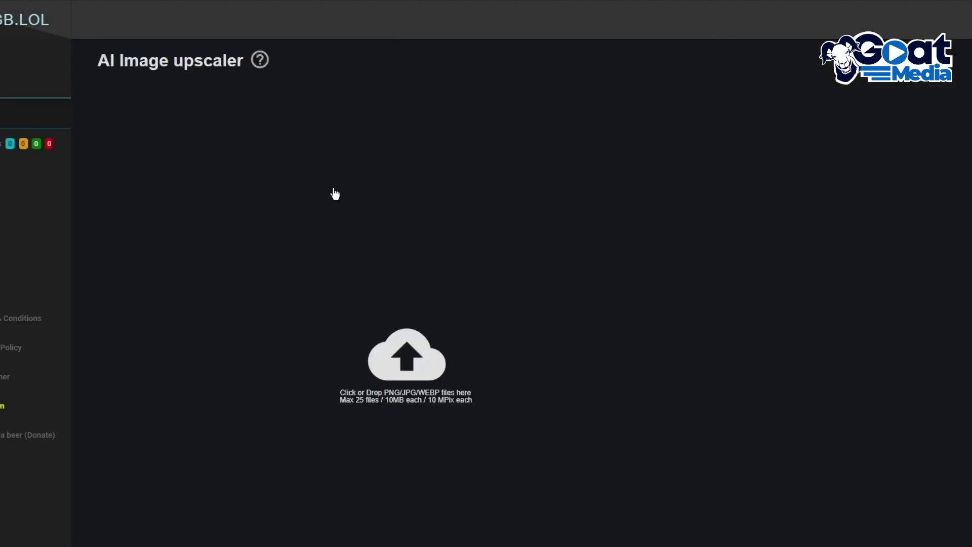